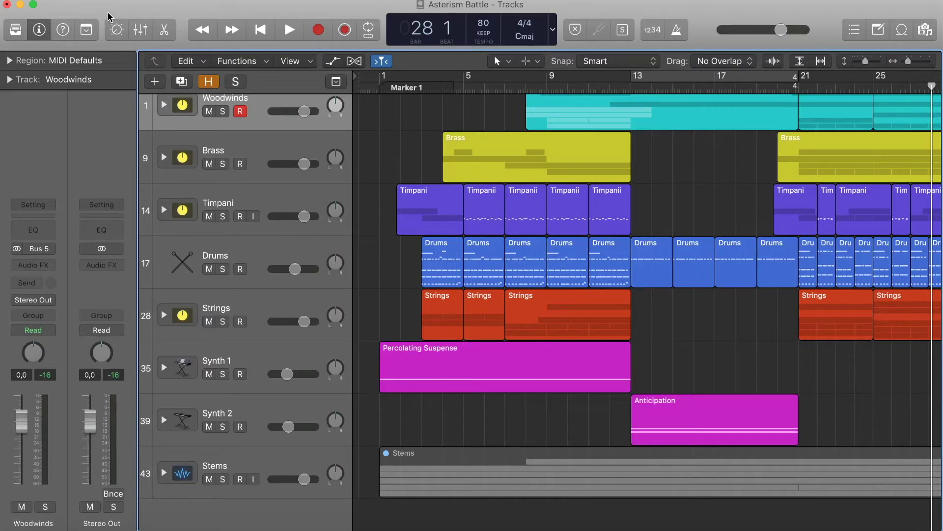
Expand the Timpani track stack and select its Timpanii subtrack
{"action": "left_click", "coordinate": [163, 210]}
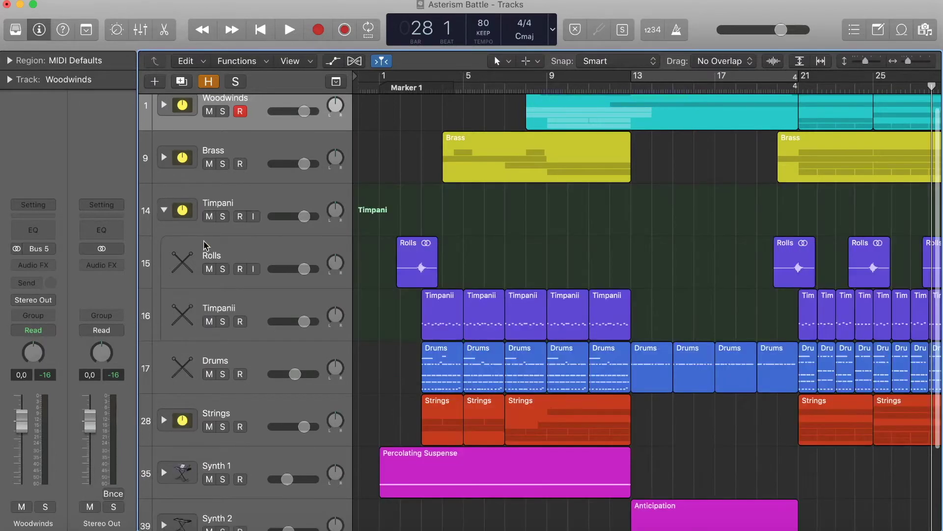
{"action": "left_click", "coordinate": [198, 318]}
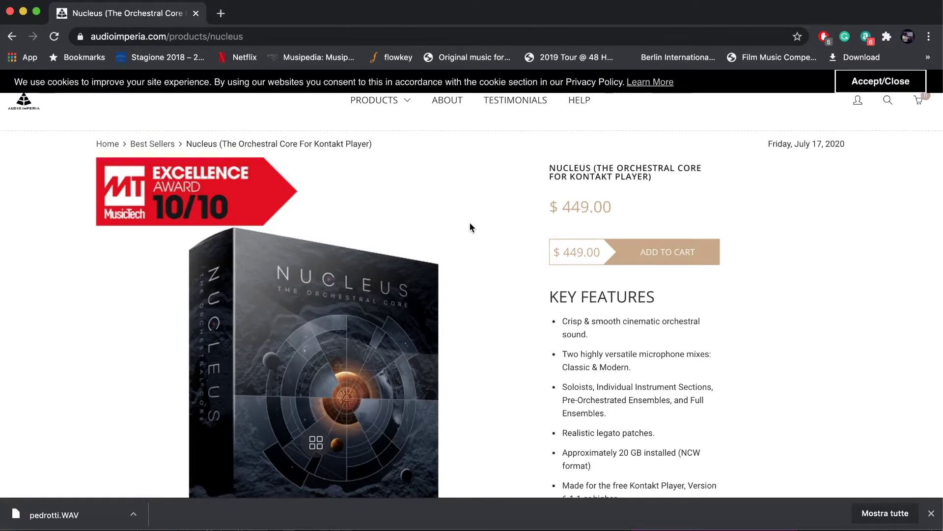
Open the Nucleus Lite Edition product page, scroll through it, and dismiss the downloads bar
{"action": "mouse_move", "coordinate": [390, 110]}
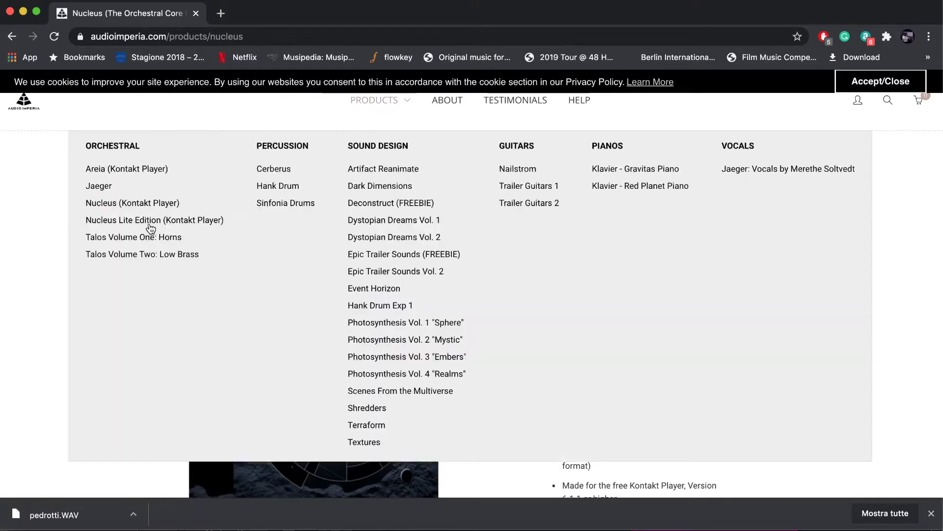
{"action": "left_click", "coordinate": [150, 225]}
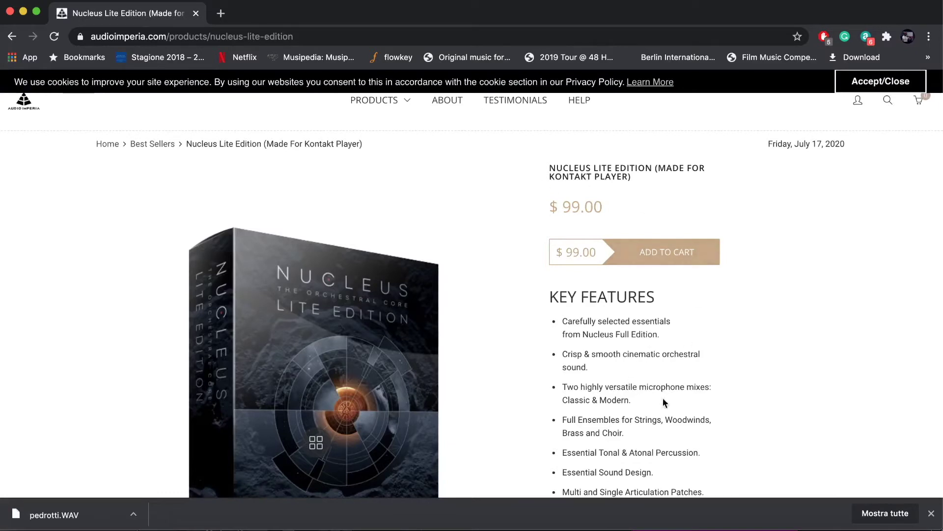
{"action": "scroll", "coordinate": [736, 393], "scroll_direction": "down", "scroll_amount": 3}
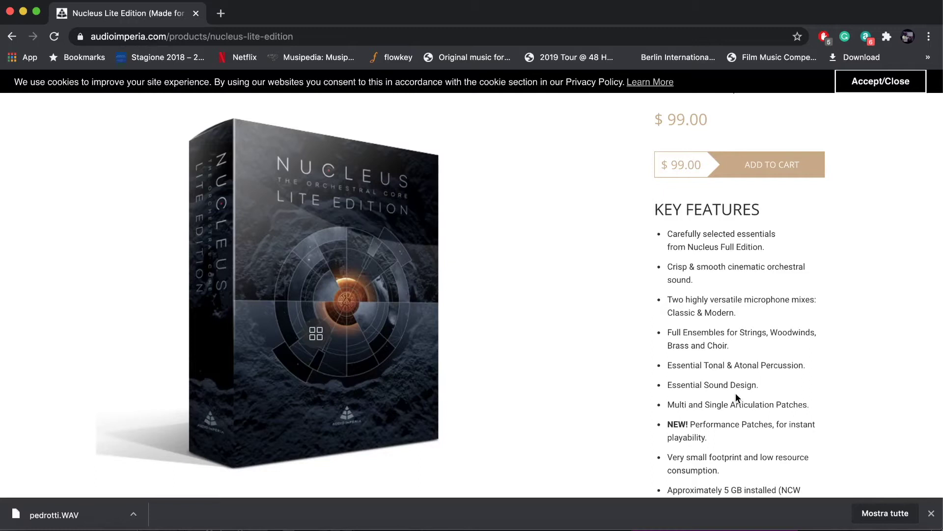
{"action": "left_click", "coordinate": [931, 513]}
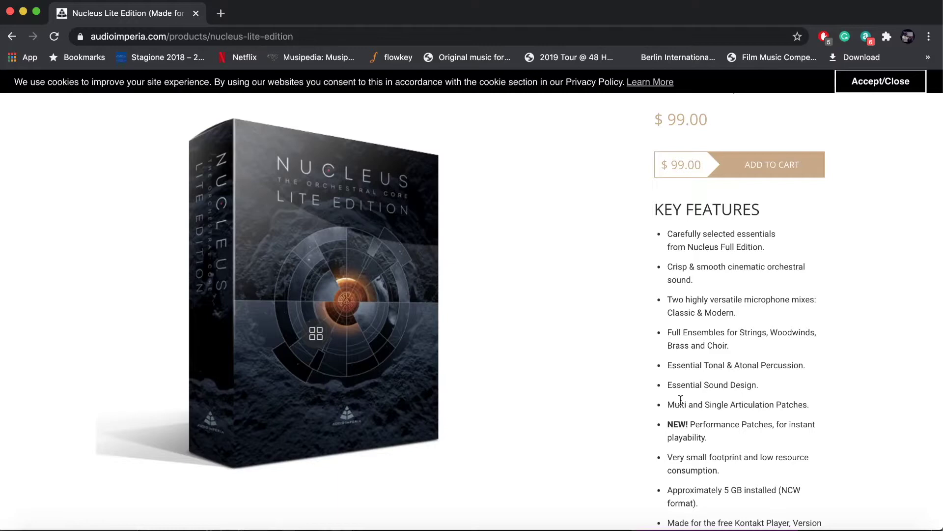
Return to the full Nucleus (Kontakt Player) product page and scroll down it
{"action": "scroll", "coordinate": [675, 344], "scroll_direction": "up", "scroll_amount": 3}
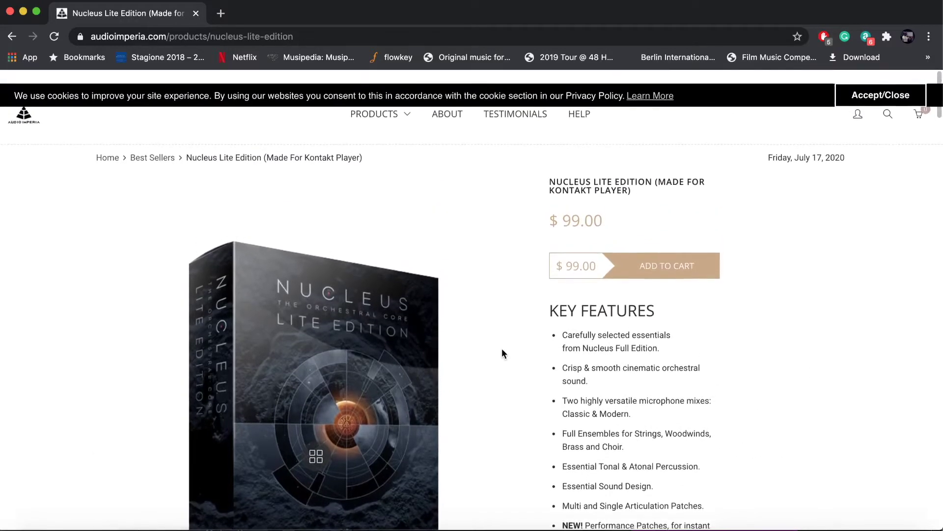
{"action": "mouse_move", "coordinate": [398, 104]}
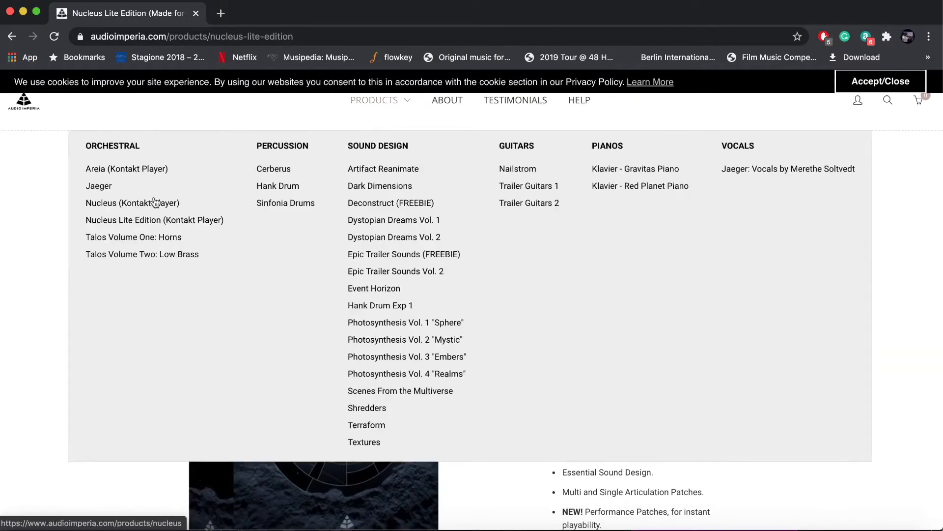
{"action": "left_click", "coordinate": [150, 203]}
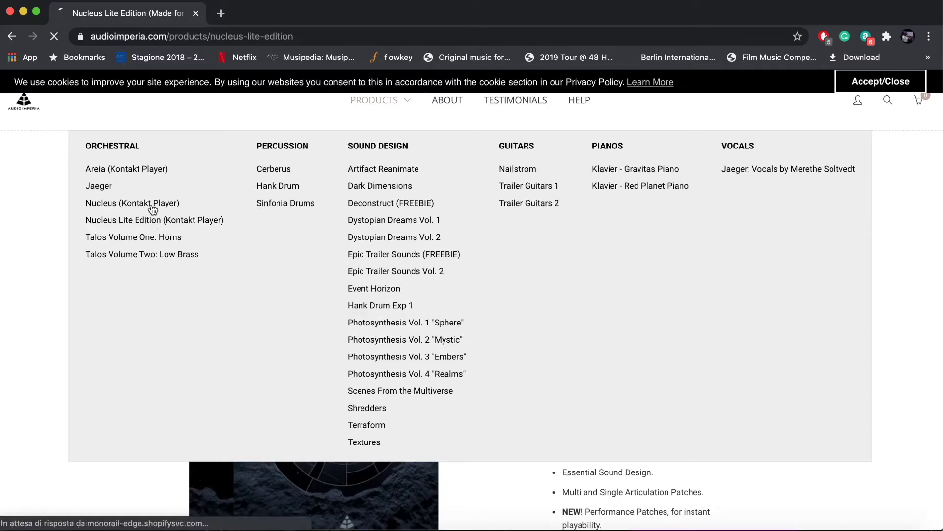
{"action": "scroll", "coordinate": [739, 412], "scroll_direction": "down", "scroll_amount": 3}
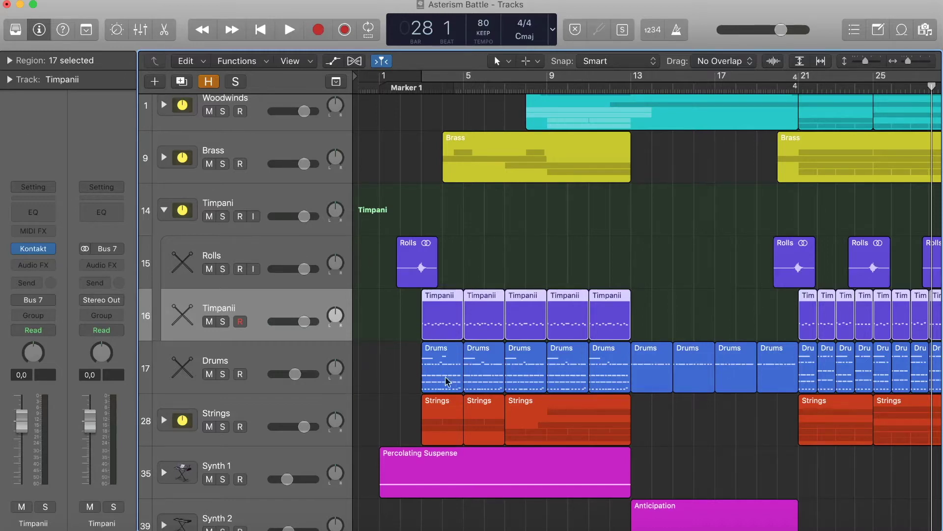
Turn on Solo for the Drums track in the Asterism Battle project
{"action": "left_click", "coordinate": [222, 374]}
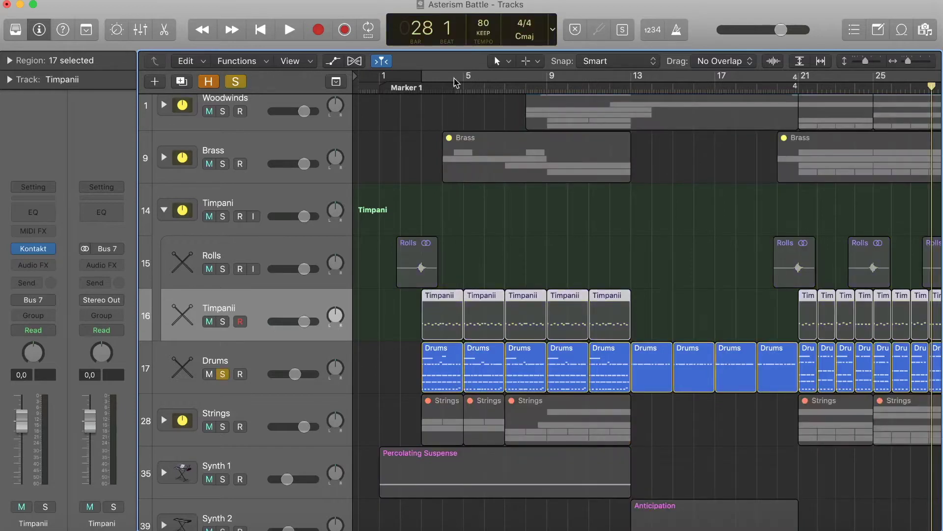
Play the soloed Drums from bar 3, then add a Timpanii solo and replay from bar 3
{"action": "left_click", "coordinate": [422, 88]}
{"action": "key", "text": "space"}
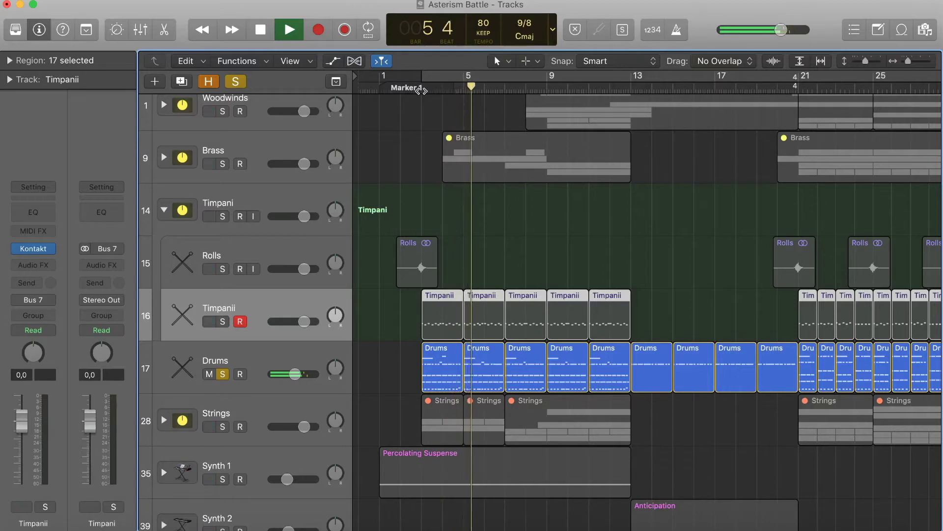
{"action": "key", "text": "space"}
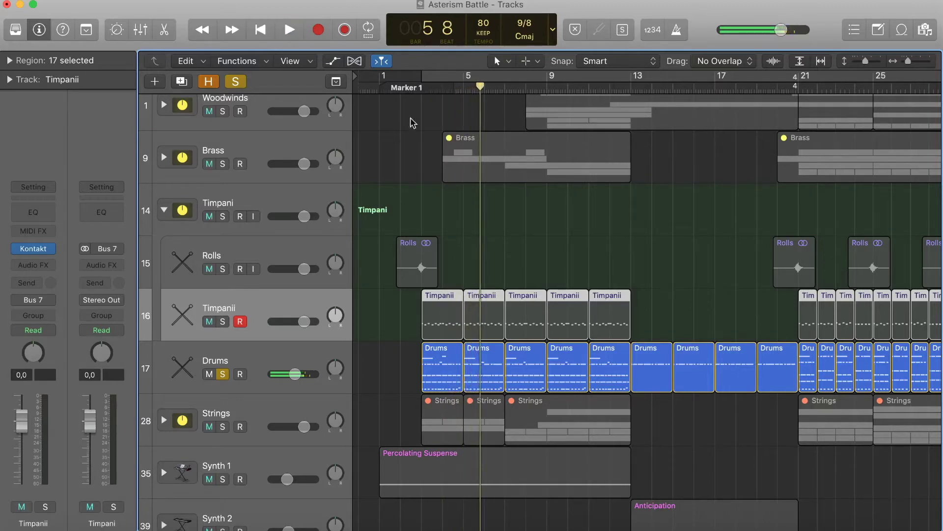
{"action": "left_click", "coordinate": [222, 322]}
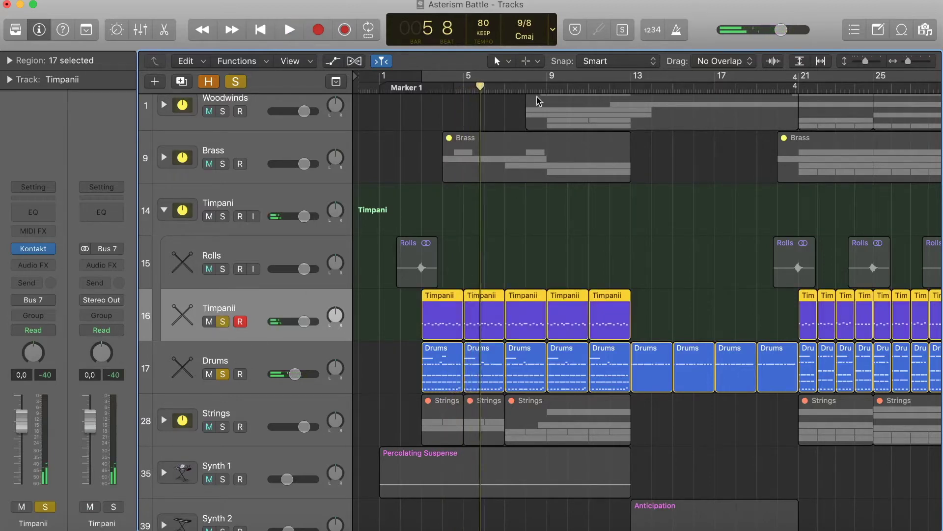
{"action": "left_click_drag", "start_coordinate": [425, 87], "coordinate": [421, 87]}
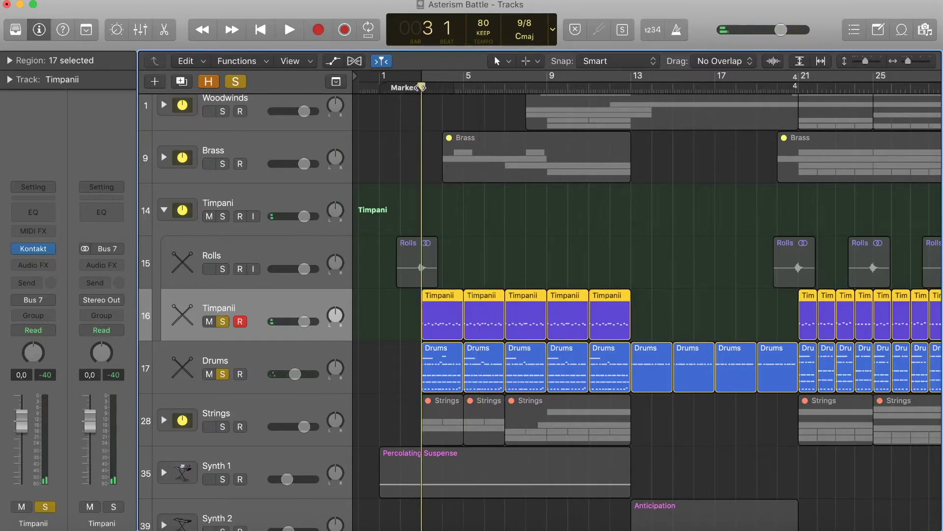
{"action": "key", "text": "space"}
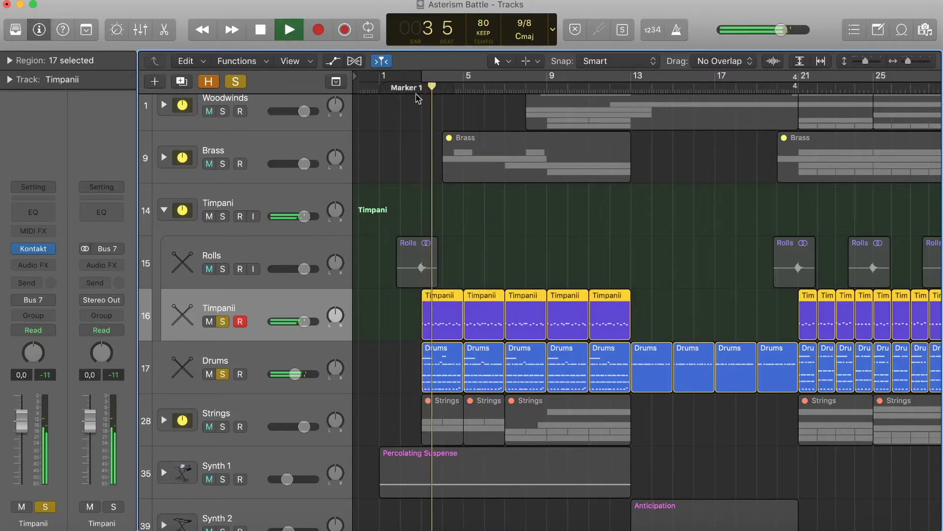
Toggle the Drums solo to compare timpani alone, then unsolo Drums and Timpanii and stop
{"action": "left_click", "coordinate": [223, 374]}
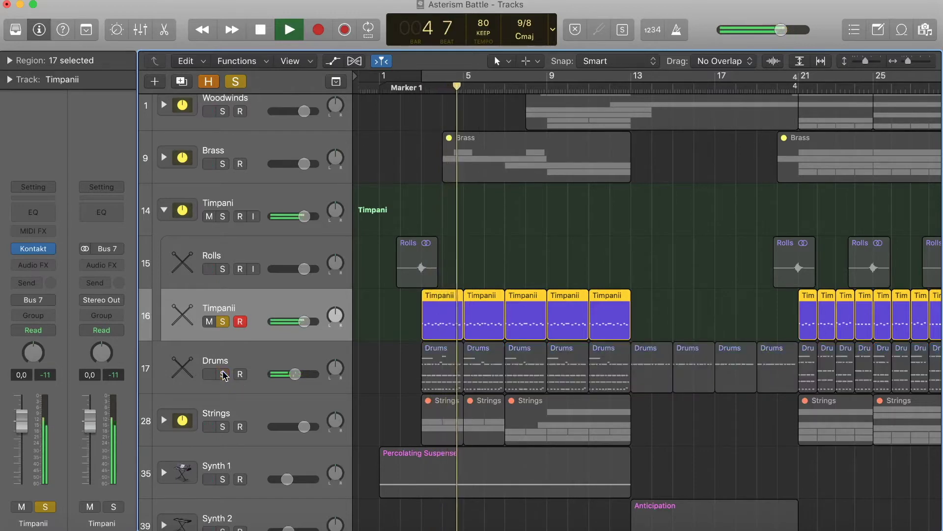
{"action": "left_click", "coordinate": [224, 374]}
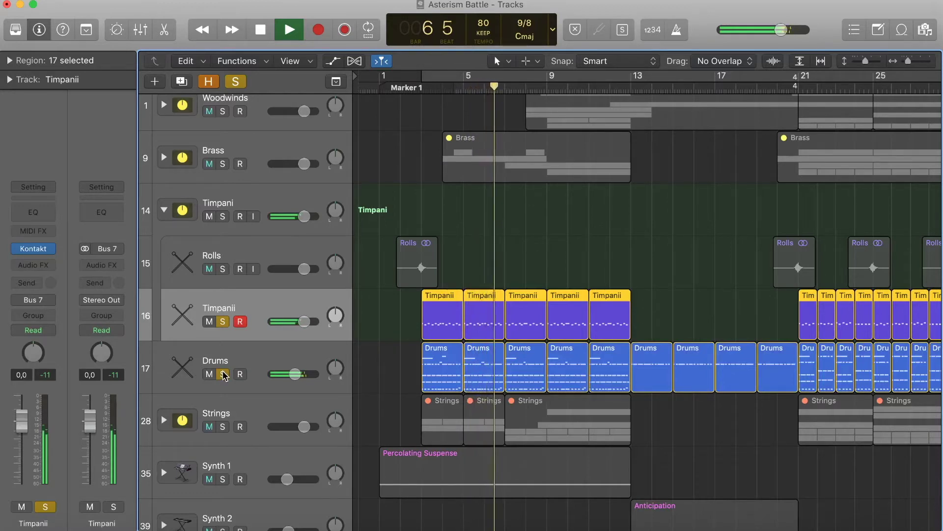
{"action": "left_click", "coordinate": [223, 375]}
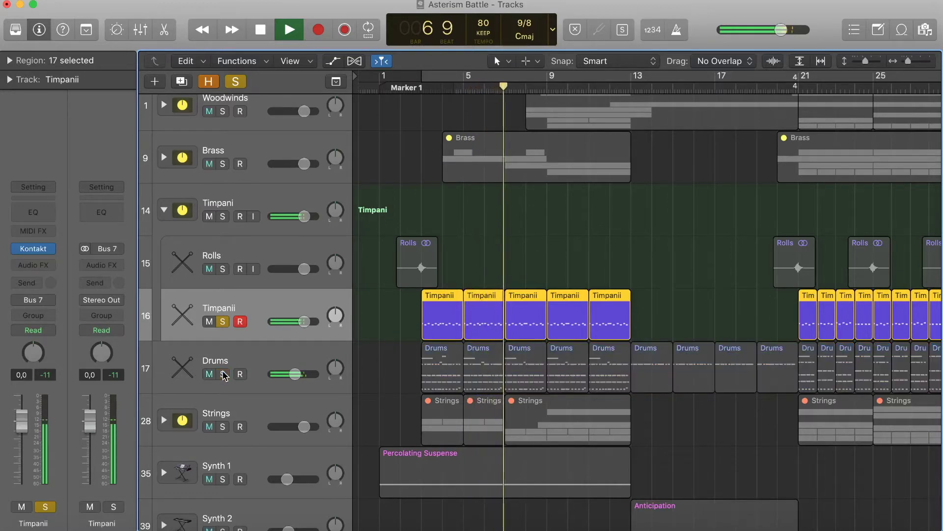
{"action": "left_click", "coordinate": [223, 322]}
{"action": "key", "text": "space"}
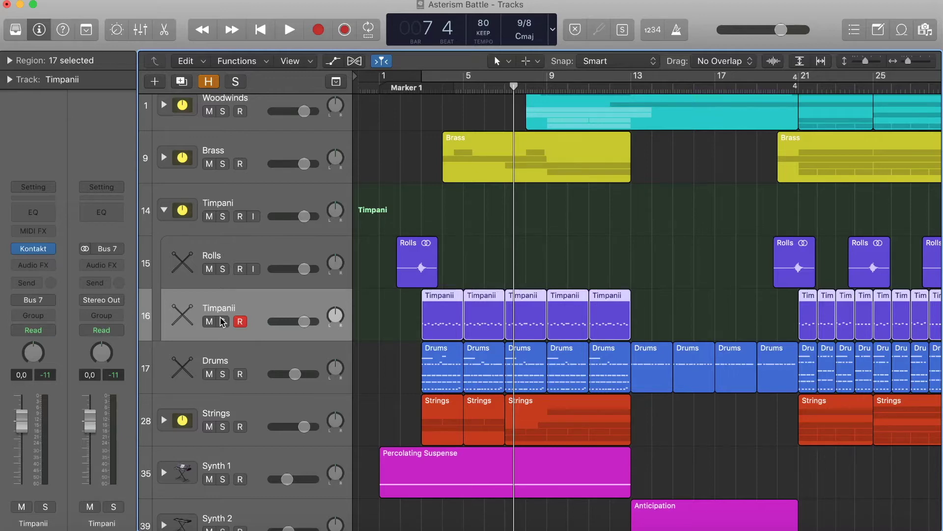
Expand the Strings stack, solo Cellos and Basses Stacc, and play them from bar 3
{"action": "left_click", "coordinate": [164, 420]}
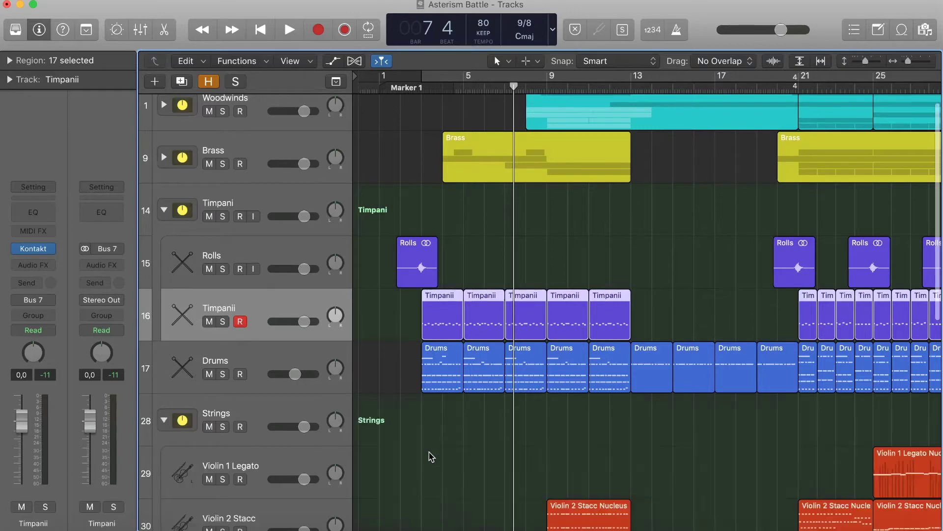
{"action": "scroll", "coordinate": [429, 457], "scroll_direction": "down", "scroll_amount": 10}
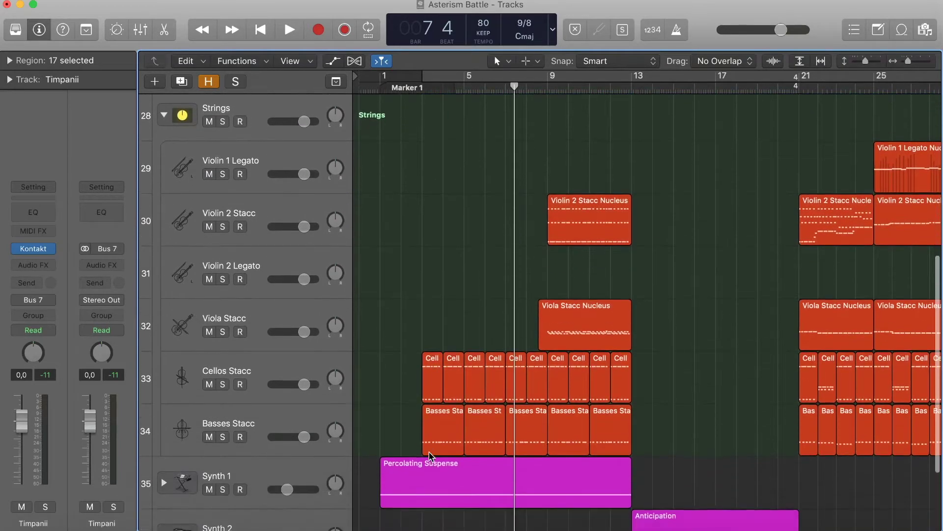
{"action": "left_click", "coordinate": [222, 384]}
{"action": "left_click", "coordinate": [222, 437]}
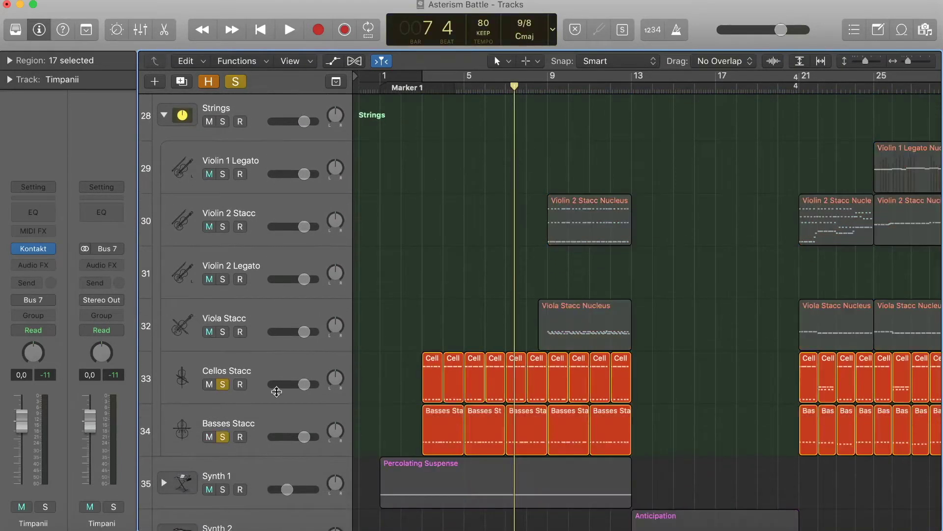
{"action": "left_click", "coordinate": [415, 88]}
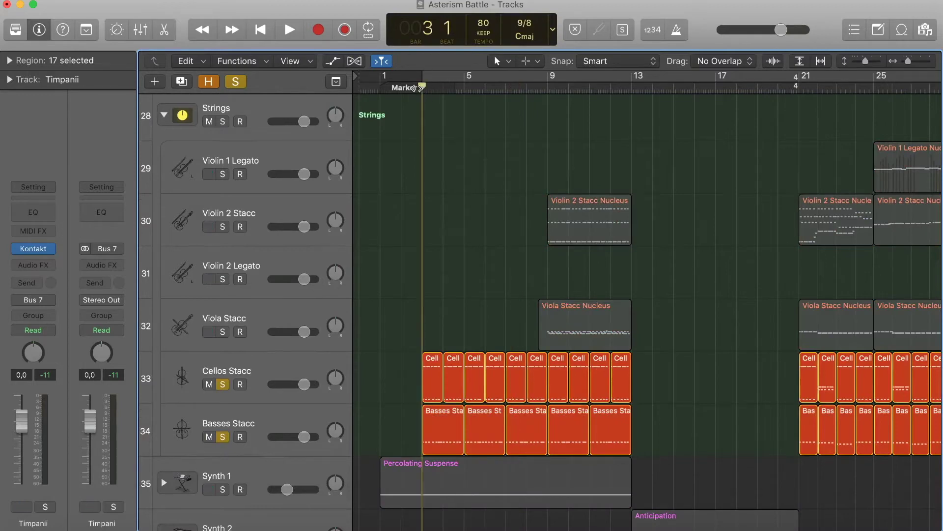
{"action": "key", "text": "space"}
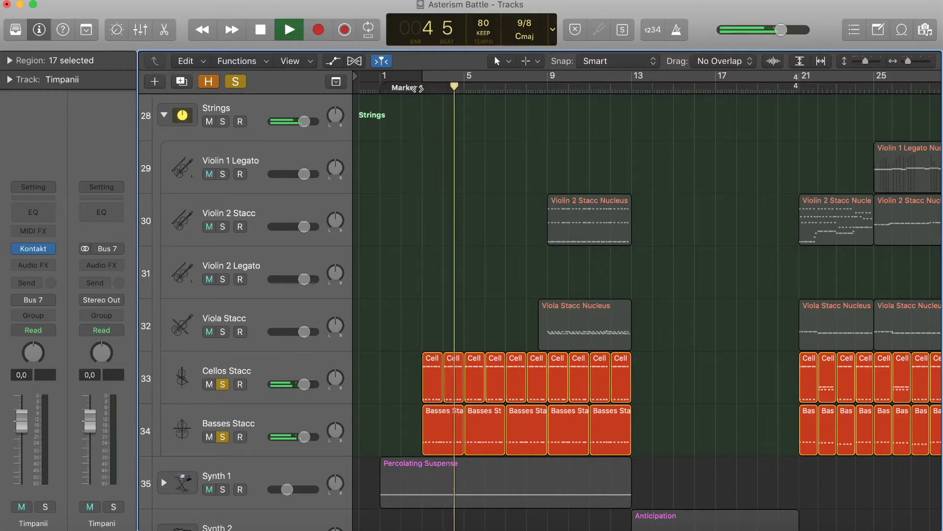
{"action": "key", "text": "space"}
Add solos on Violin 2 and Viola Stacc and play the staccato strings from bar 9
{"action": "left_click", "coordinate": [222, 226]}
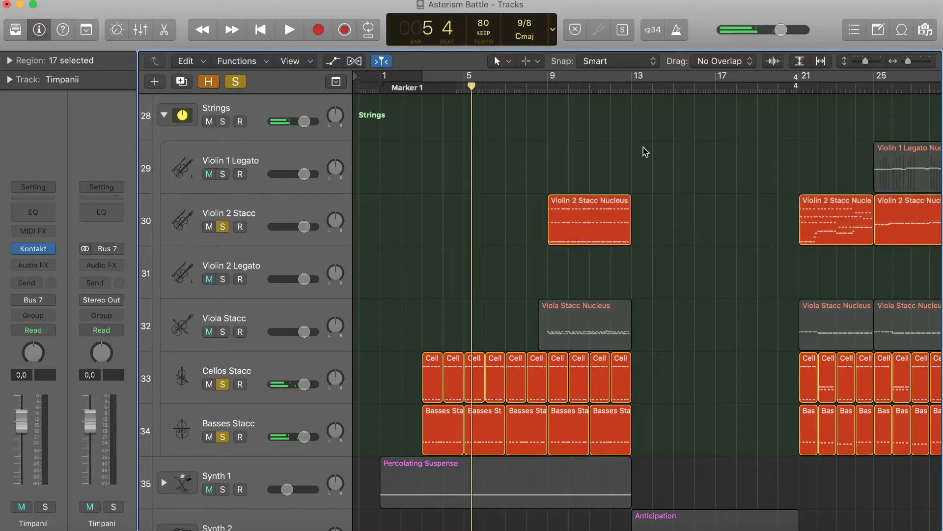
{"action": "left_click", "coordinate": [548, 97]}
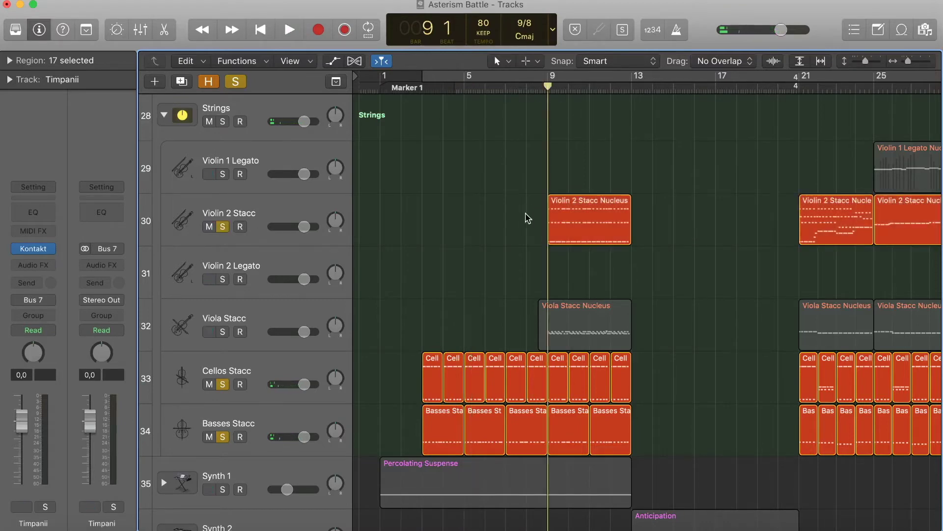
{"action": "left_click", "coordinate": [222, 333]}
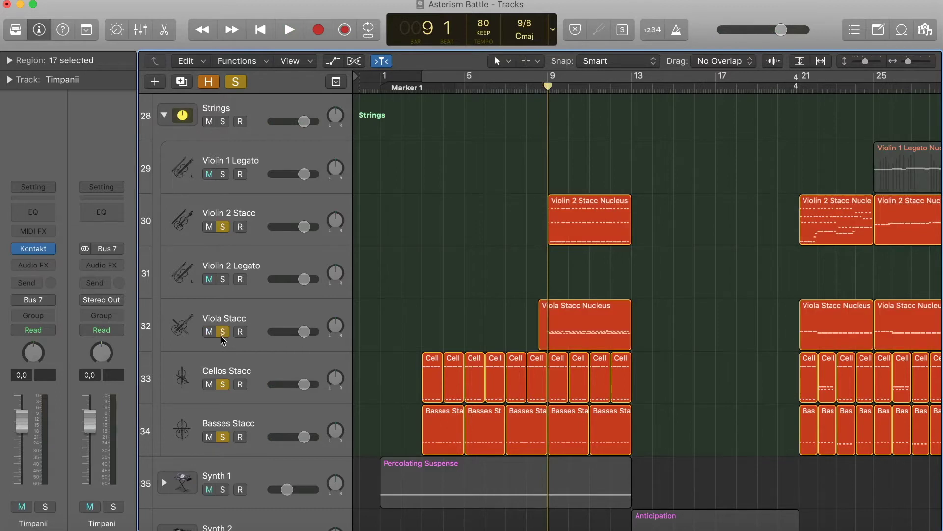
{"action": "key", "text": "space"}
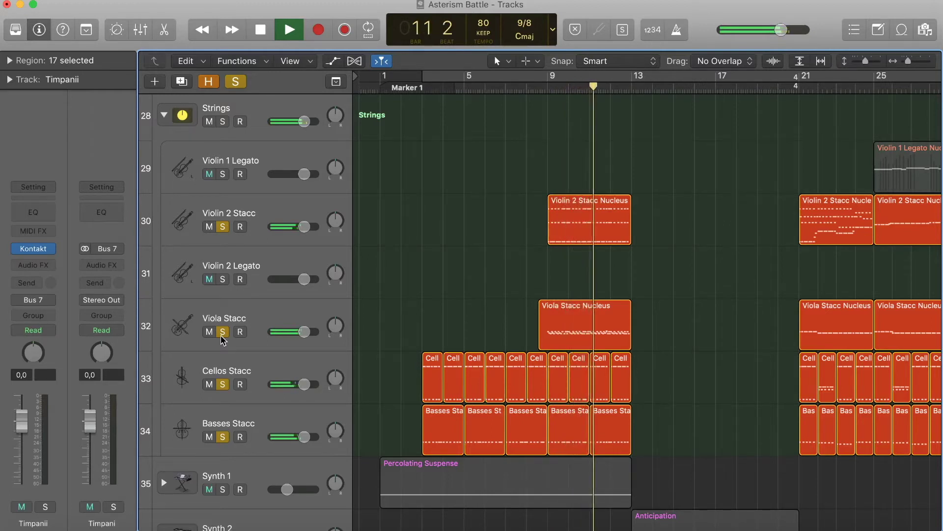
{"action": "key", "text": "space"}
{"action": "scroll", "coordinate": [569, 298], "scroll_direction": "up", "scroll_amount": 2}
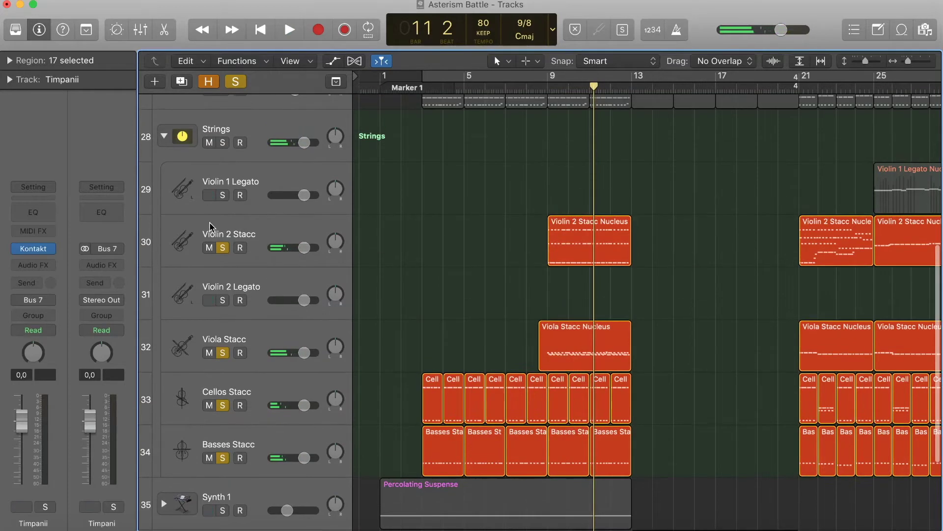
Clear all track solos with the global Solo button and look over the whole arrangement
{"action": "left_click", "coordinate": [236, 81]}
{"action": "scroll", "coordinate": [551, 309], "scroll_direction": "down", "scroll_amount": 5}
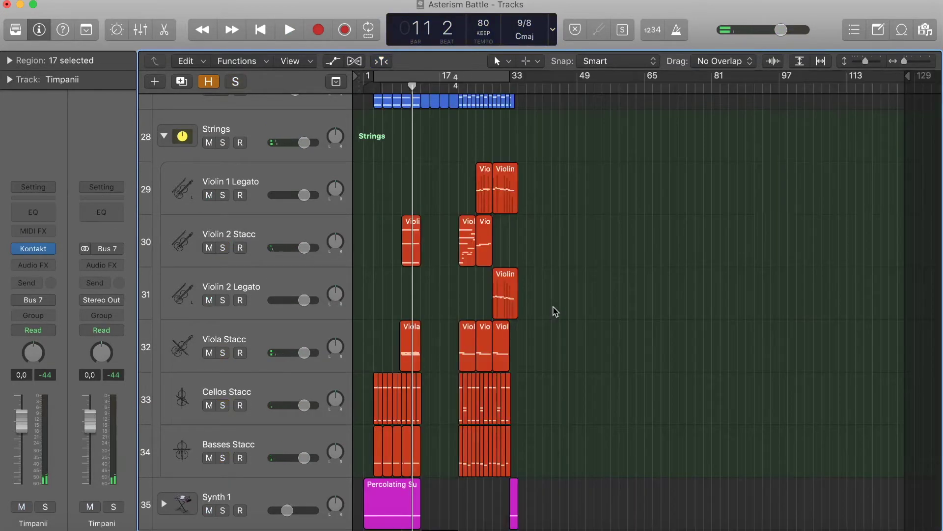
{"action": "scroll", "coordinate": [554, 311], "scroll_direction": "up", "scroll_amount": 2}
{"action": "scroll", "coordinate": [469, 309], "scroll_direction": "up", "scroll_amount": 5}
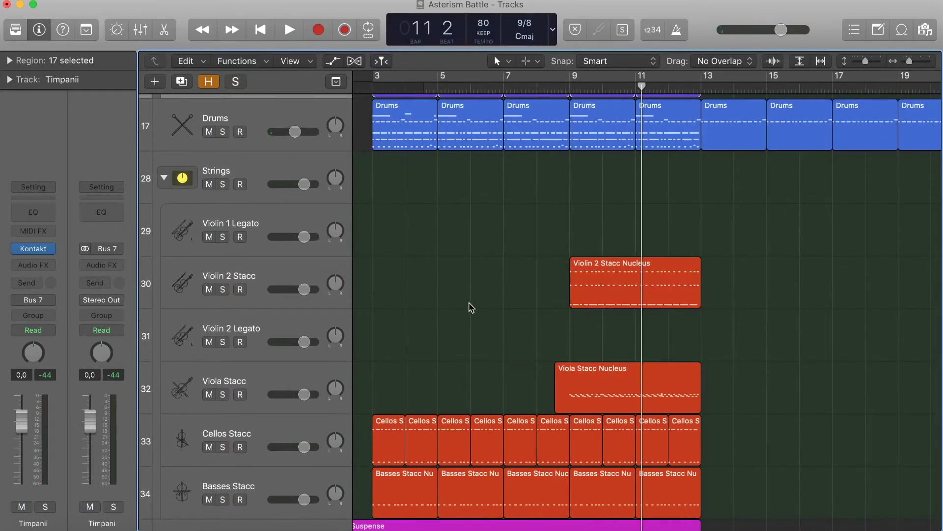
{"action": "scroll", "coordinate": [470, 308], "scroll_direction": "up", "scroll_amount": 5}
{"action": "scroll", "coordinate": [469, 307], "scroll_direction": "up", "scroll_amount": 2}
{"action": "scroll", "coordinate": [469, 308], "scroll_direction": "left", "scroll_amount": 3}
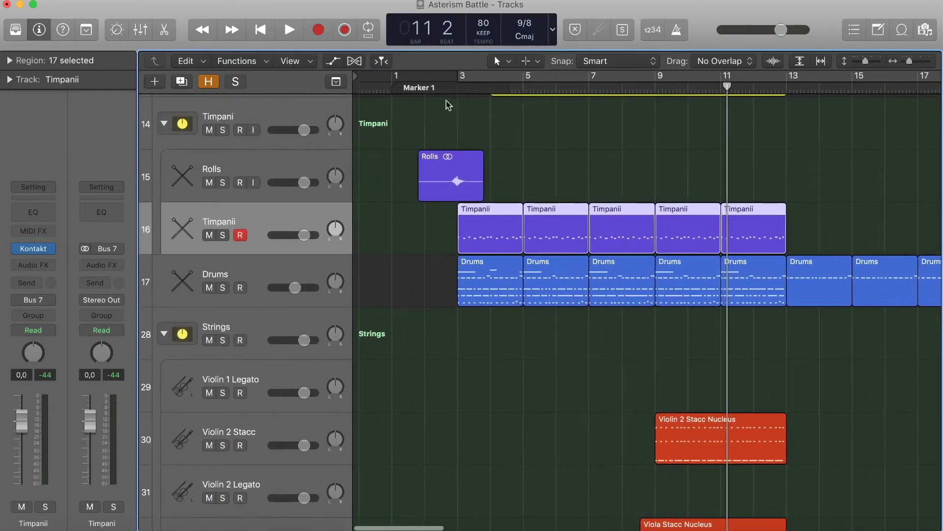
{"action": "scroll", "coordinate": [452, 98], "scroll_direction": "up", "scroll_amount": 3}
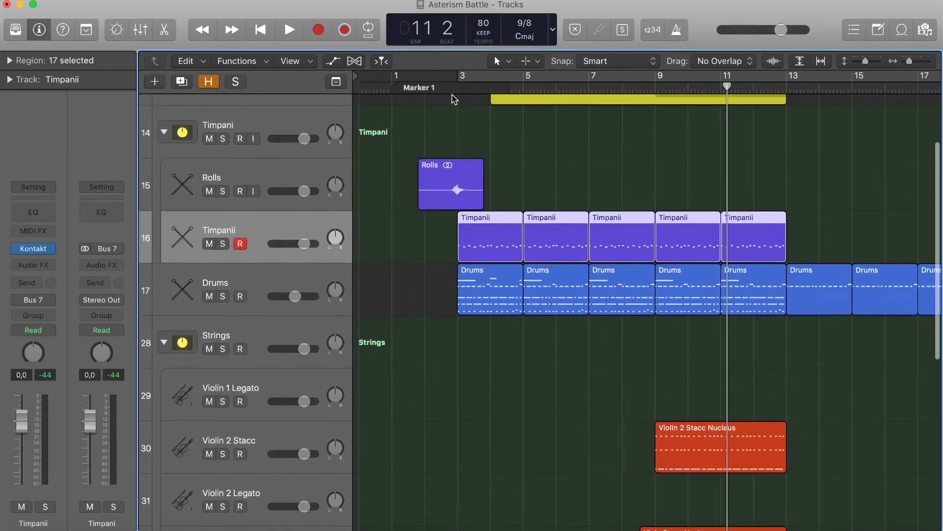
{"action": "scroll", "coordinate": [452, 98], "scroll_direction": "down", "scroll_amount": 10}
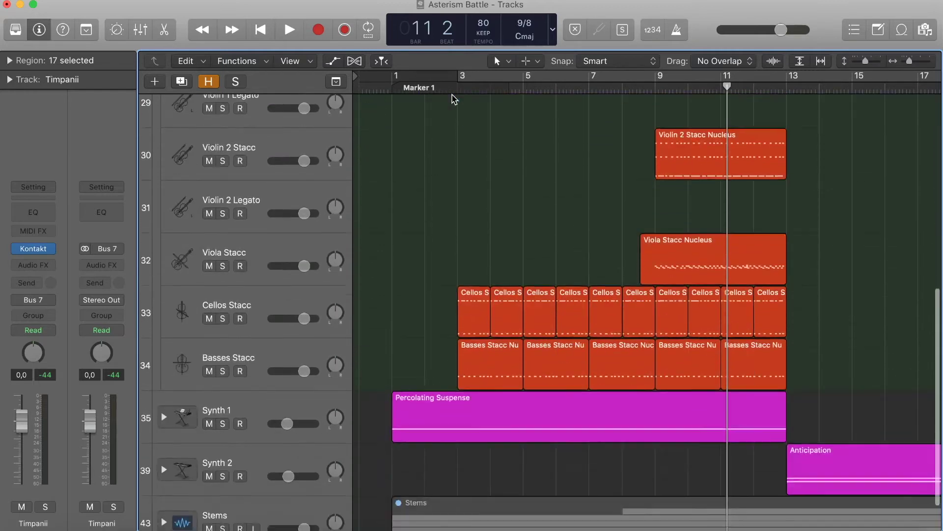
{"action": "scroll", "coordinate": [452, 98], "scroll_direction": "up", "scroll_amount": 4}
{"action": "scroll", "coordinate": [452, 98], "scroll_direction": "up", "scroll_amount": 10}
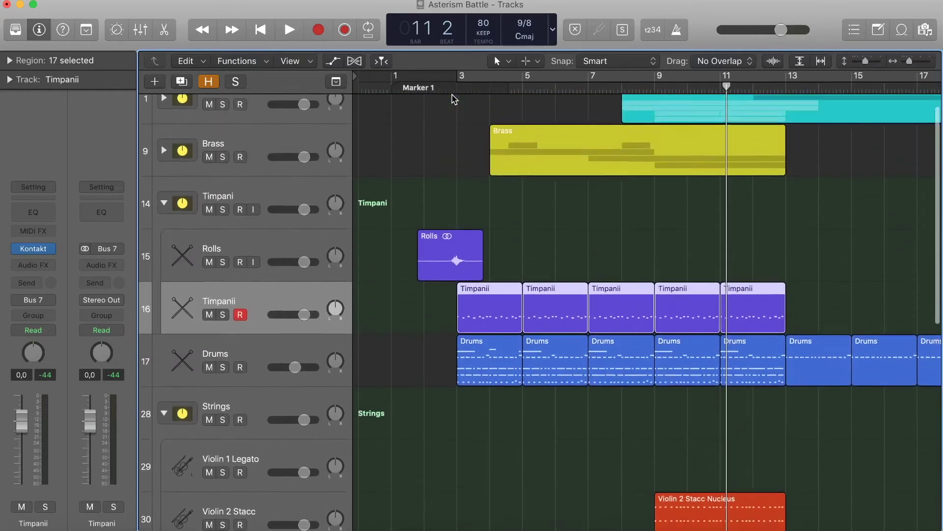
{"action": "scroll", "coordinate": [453, 97], "scroll_direction": "right", "scroll_amount": 10}
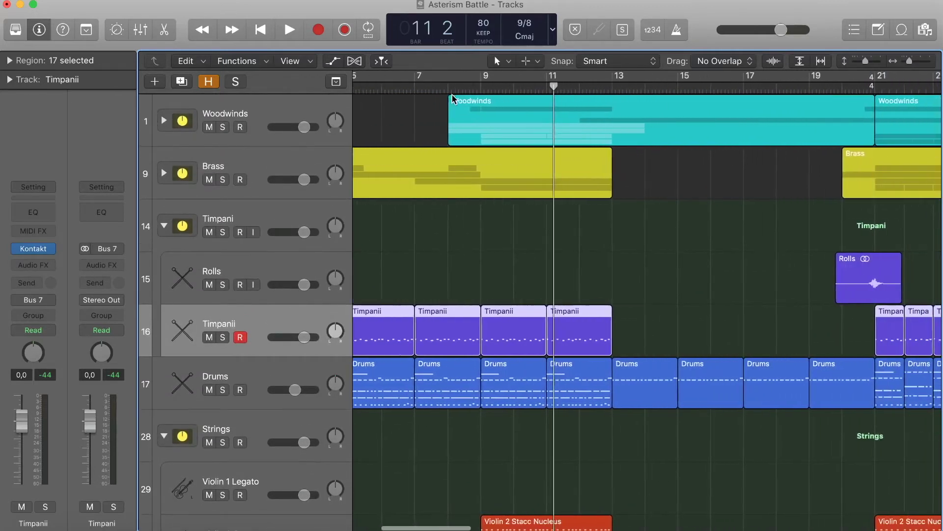
Move the playhead to bar 13
{"action": "left_click_drag", "start_coordinate": [446, 85], "coordinate": [450, 85]}
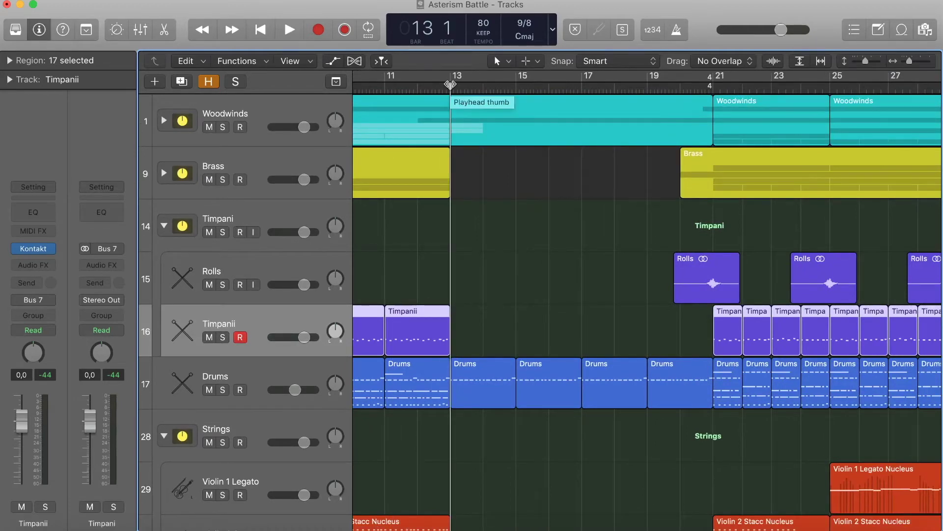
{"action": "scroll", "coordinate": [539, 199], "scroll_direction": "right", "scroll_amount": 6}
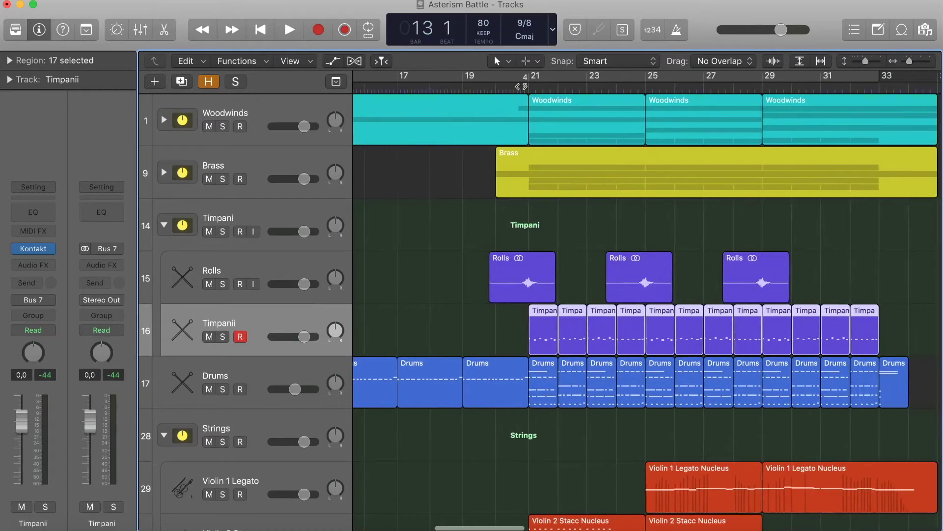
{"action": "scroll", "coordinate": [526, 345], "scroll_direction": "left", "scroll_amount": 12}
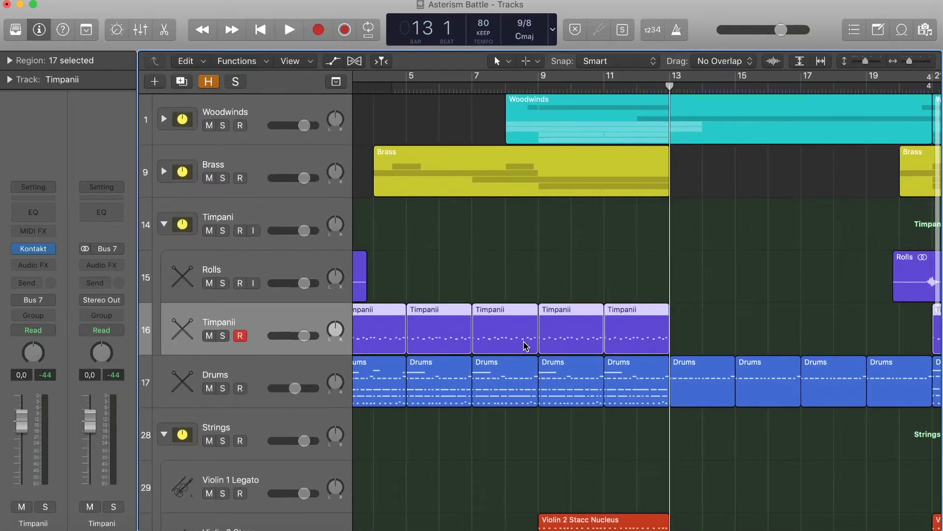
{"action": "scroll", "coordinate": [526, 345], "scroll_direction": "left", "scroll_amount": 2}
{"action": "scroll", "coordinate": [526, 345], "scroll_direction": "down", "scroll_amount": 1}
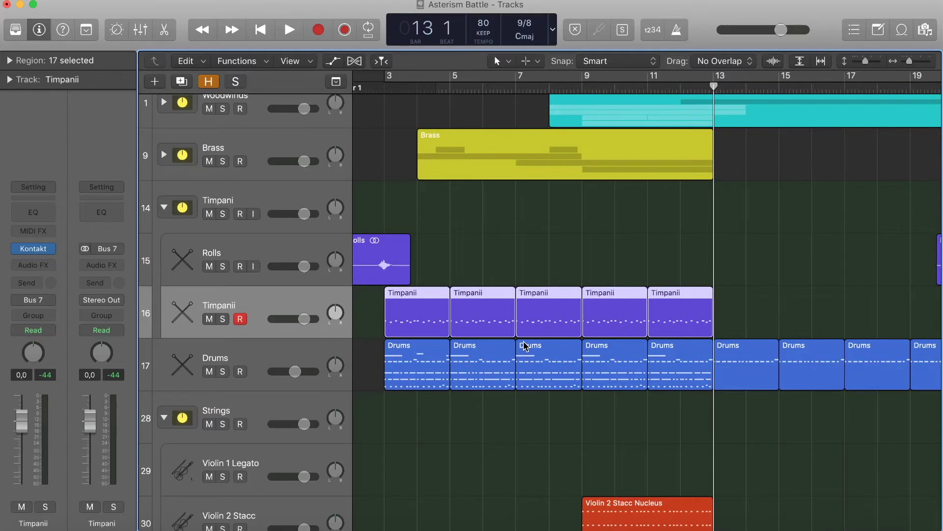
{"action": "scroll", "coordinate": [525, 345], "scroll_direction": "up", "scroll_amount": 1}
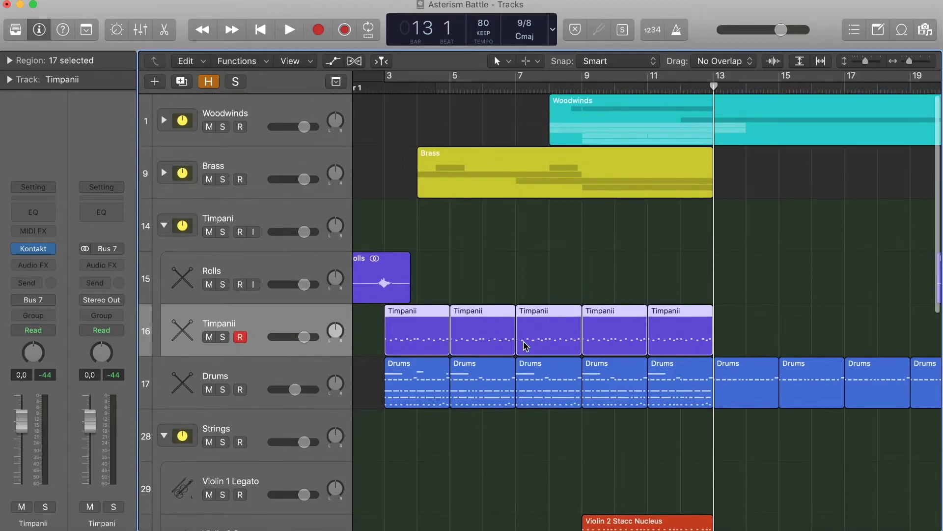
{"action": "right_click", "coordinate": [446, 142]}
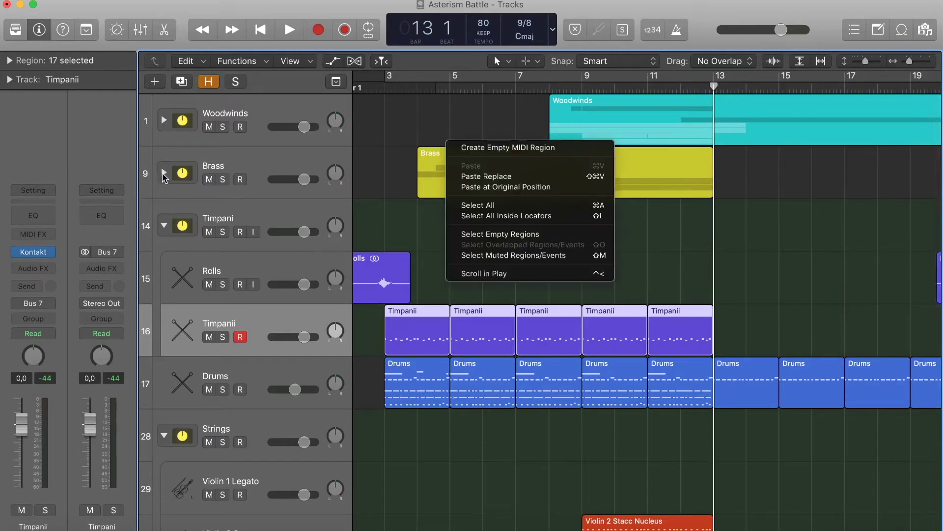
{"action": "left_click", "coordinate": [375, 160]}
{"action": "scroll", "coordinate": [425, 333], "scroll_direction": "down", "scroll_amount": 6}
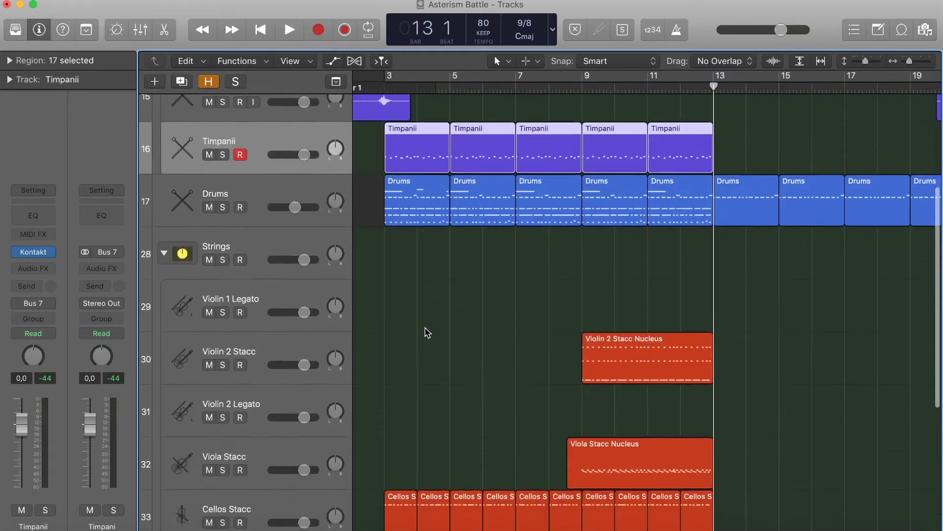
{"action": "scroll", "coordinate": [428, 333], "scroll_direction": "up", "scroll_amount": 1}
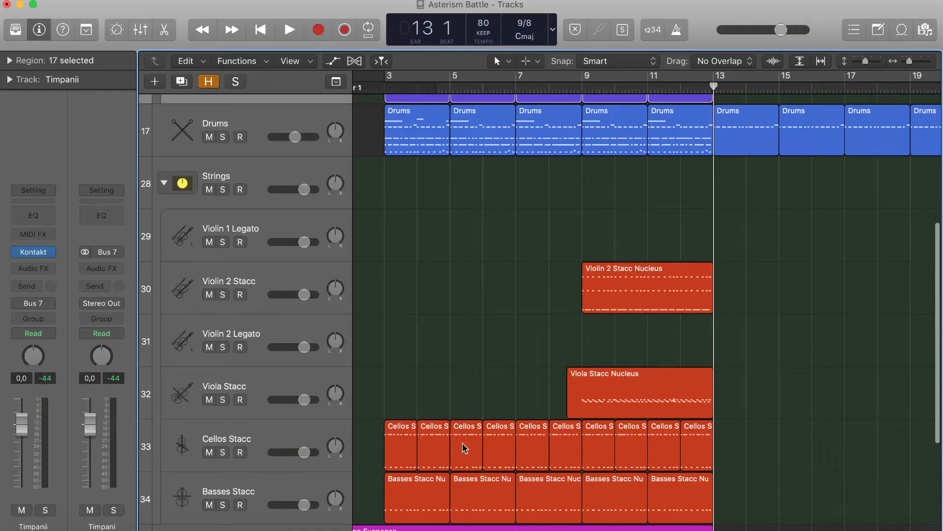
{"action": "scroll", "coordinate": [452, 369], "scroll_direction": "up", "scroll_amount": 2}
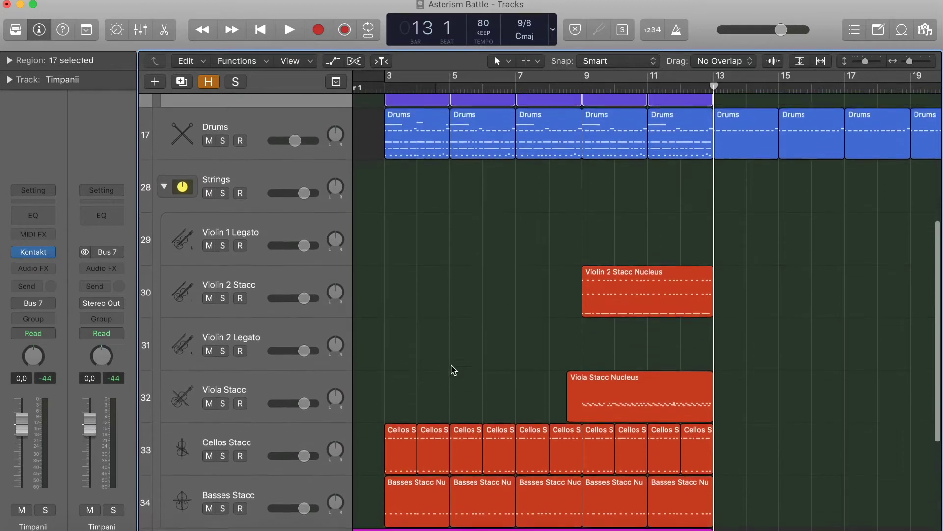
{"action": "scroll", "coordinate": [455, 308], "scroll_direction": "up", "scroll_amount": 2}
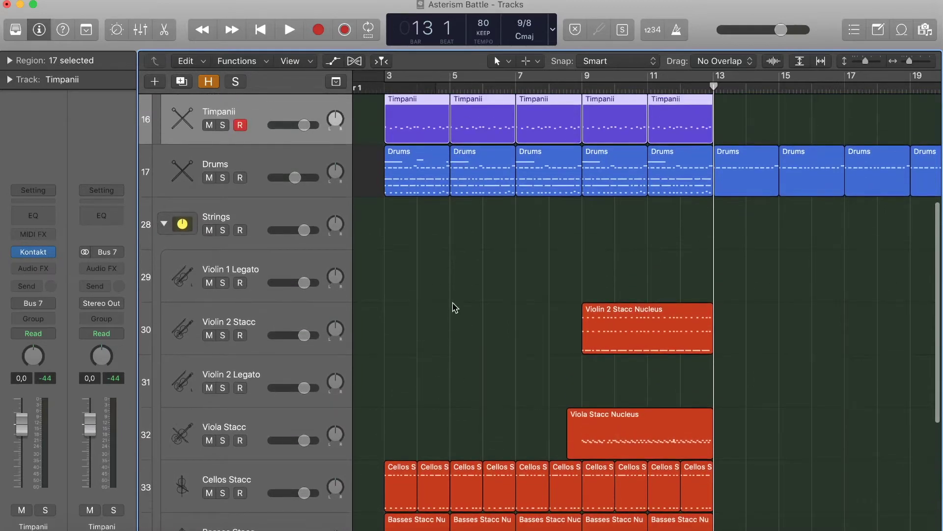
{"action": "scroll", "coordinate": [454, 307], "scroll_direction": "right", "scroll_amount": 3}
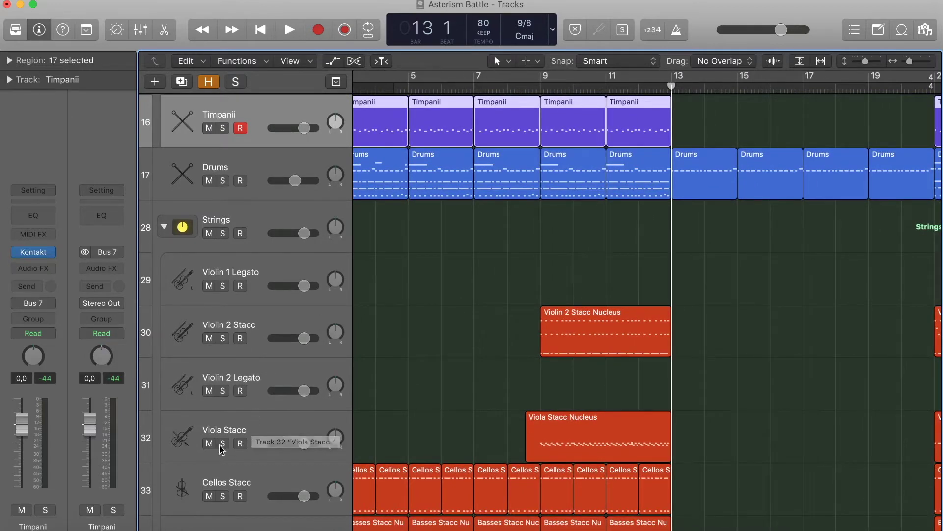
{"action": "scroll", "coordinate": [487, 354], "scroll_direction": "up", "scroll_amount": 1}
{"action": "scroll", "coordinate": [487, 354], "scroll_direction": "up", "scroll_amount": 10}
{"action": "scroll", "coordinate": [487, 353], "scroll_direction": "left", "scroll_amount": 3}
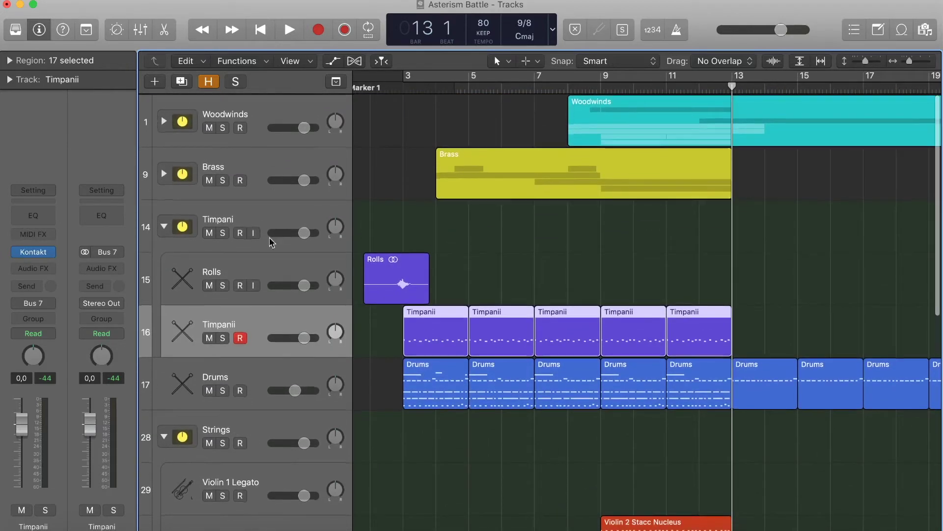
Expand the Brass folder to show Trumpets Staccato, Horns, Trombones and Tuba, and set the playhead to bar 4
{"action": "left_click", "coordinate": [163, 173]}
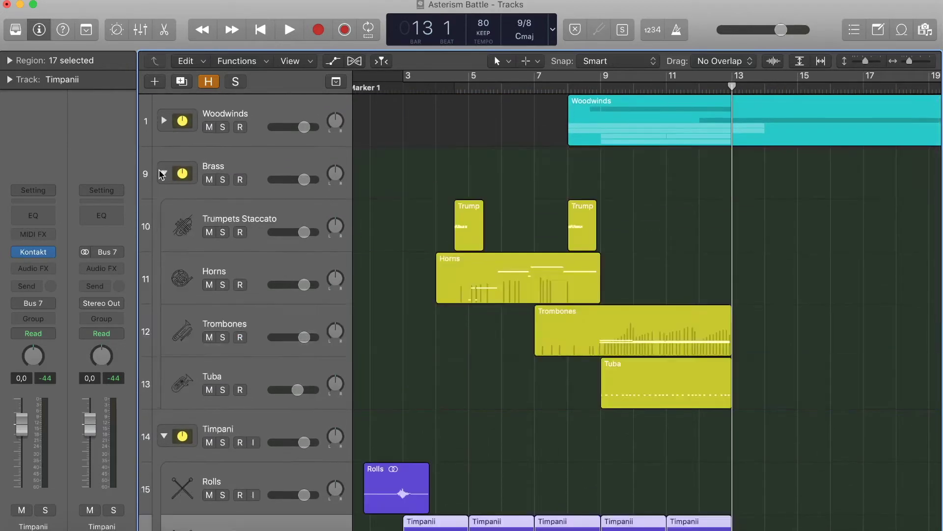
{"action": "scroll", "coordinate": [539, 309], "scroll_direction": "down", "scroll_amount": 2}
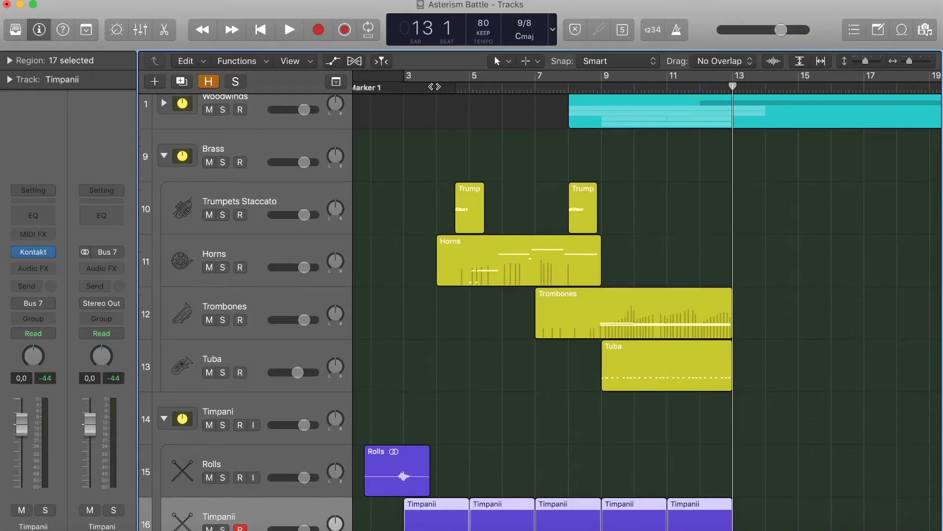
{"action": "left_click", "coordinate": [436, 86]}
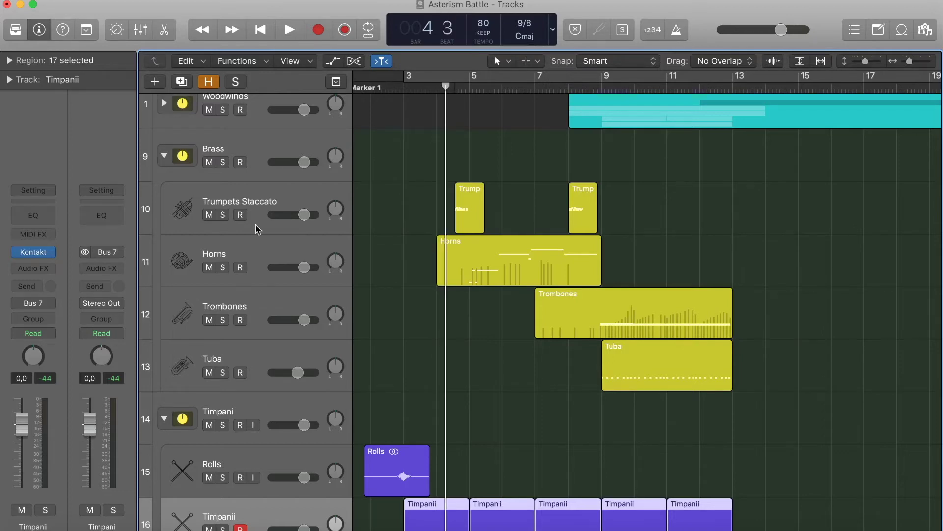
Briefly solo and unsolo Trumpets Staccato, then do the same with Tuba
{"action": "left_click", "coordinate": [225, 223]}
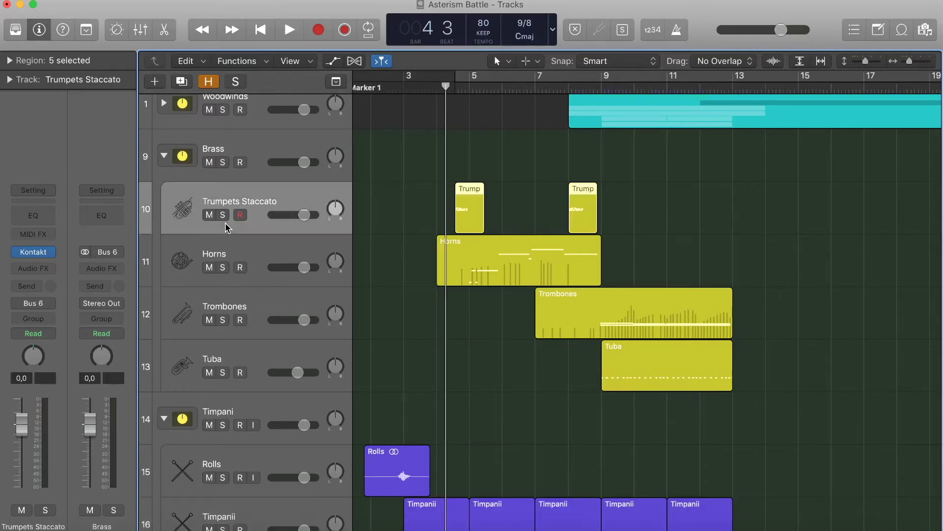
{"action": "left_click", "coordinate": [222, 218]}
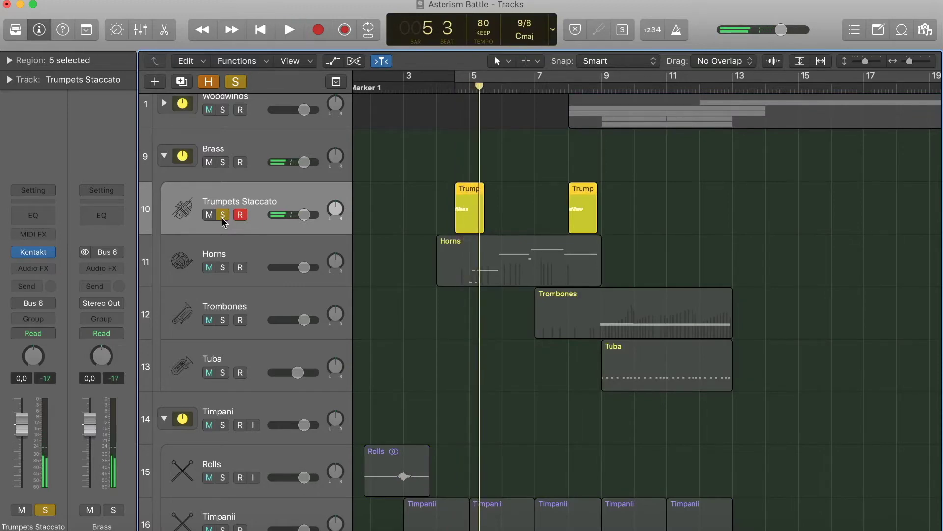
{"action": "left_click", "coordinate": [223, 216]}
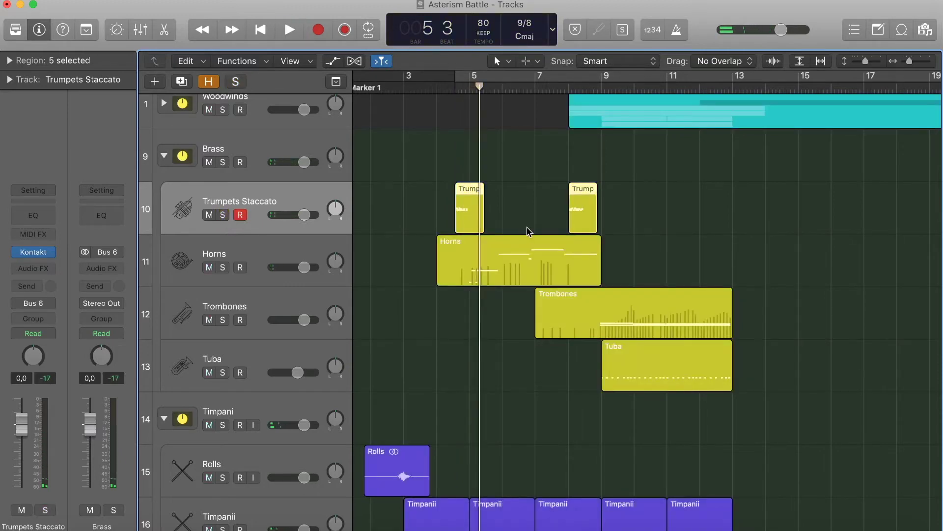
{"action": "scroll", "coordinate": [226, 164], "scroll_direction": "down", "scroll_amount": 10}
{"action": "scroll", "coordinate": [225, 147], "scroll_direction": "up", "scroll_amount": 3}
{"action": "left_click", "coordinate": [223, 132]}
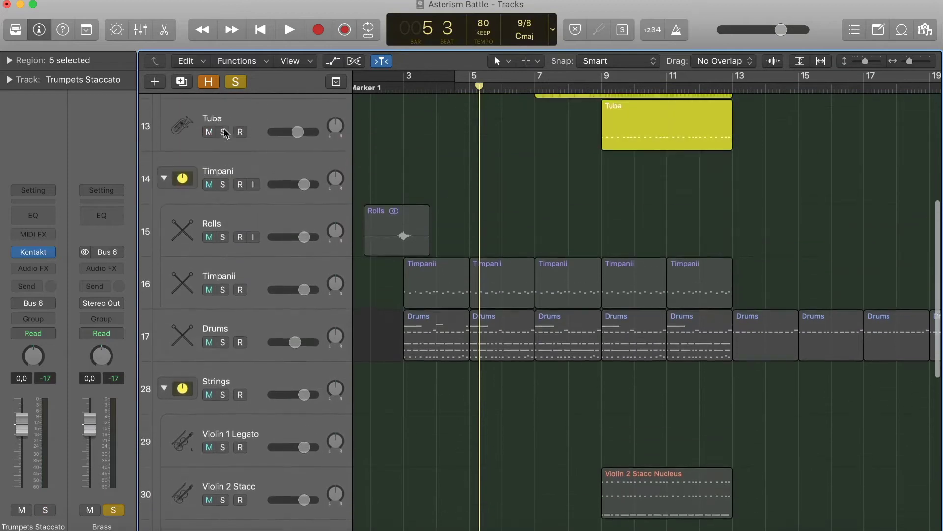
{"action": "left_click", "coordinate": [224, 132]}
Mute the Woodwinds folder track and move the playhead back to bar 4
{"action": "scroll", "coordinate": [223, 148], "scroll_direction": "up", "scroll_amount": 5}
{"action": "scroll", "coordinate": [221, 158], "scroll_direction": "up", "scroll_amount": 1}
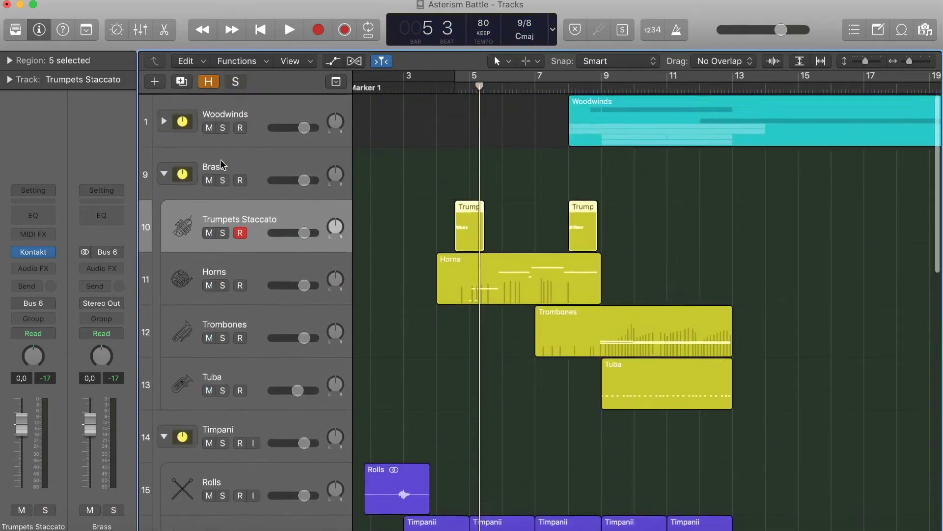
{"action": "left_click", "coordinate": [209, 127]}
{"action": "scroll", "coordinate": [366, 254], "scroll_direction": "down", "scroll_amount": 6}
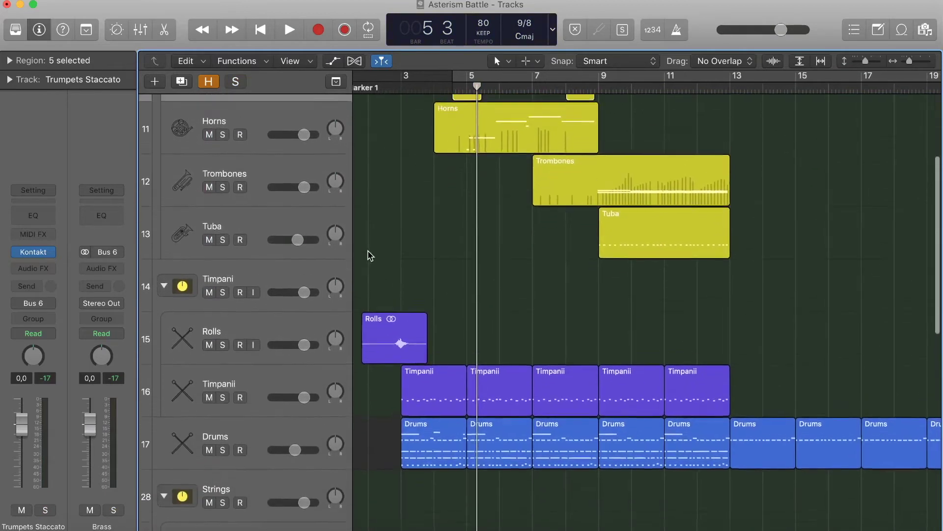
{"action": "scroll", "coordinate": [369, 255], "scroll_direction": "up", "scroll_amount": 6}
{"action": "scroll", "coordinate": [370, 255], "scroll_direction": "left", "scroll_amount": 2}
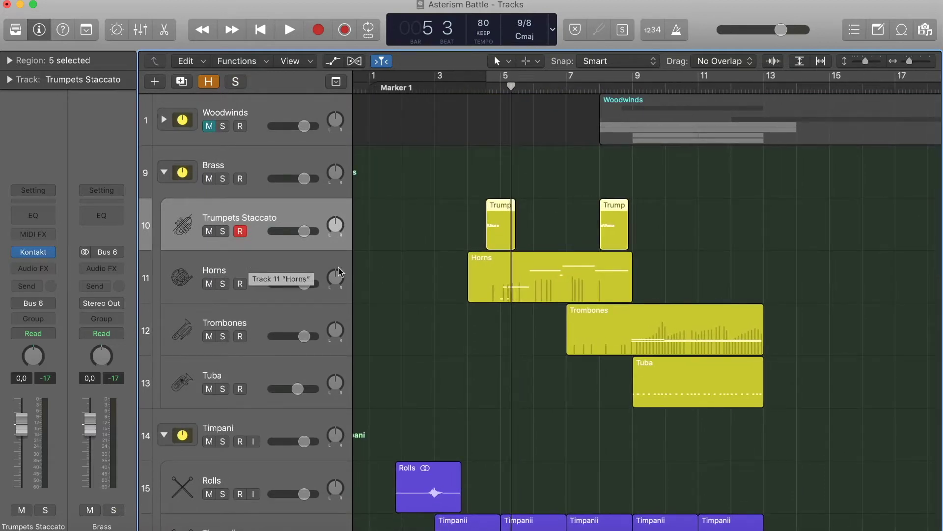
{"action": "scroll", "coordinate": [406, 275], "scroll_direction": "right", "scroll_amount": 2}
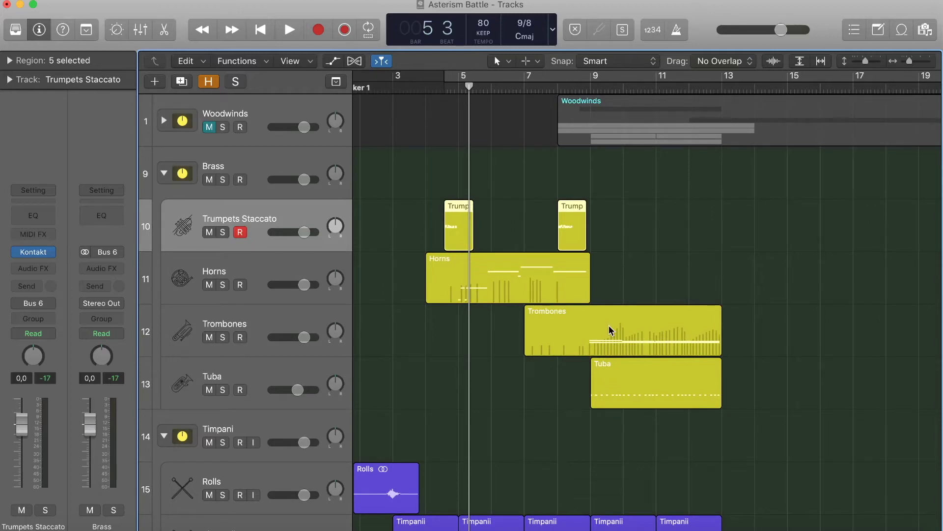
{"action": "left_click", "coordinate": [426, 79]}
Play the brass passage from bar 4 with Woodwinds muted, stopping near bar 9
{"action": "key", "text": "space"}
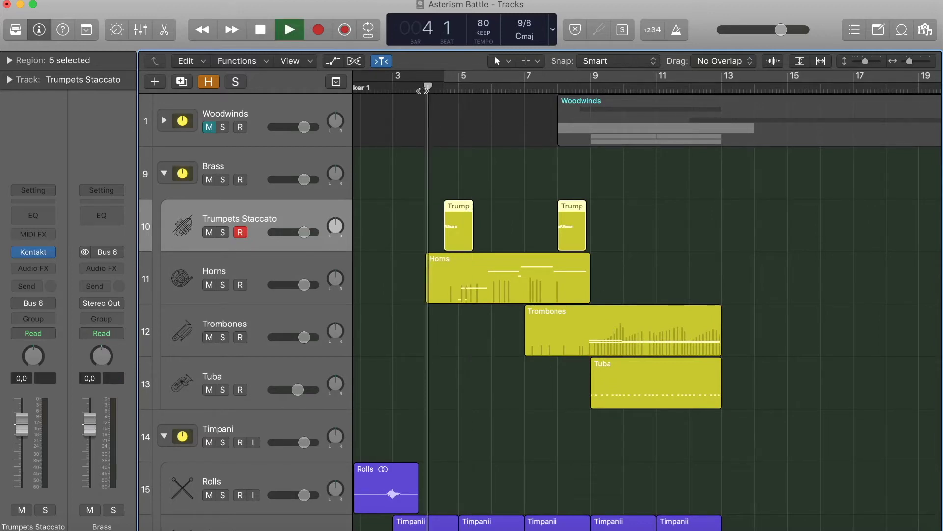
{"action": "scroll", "coordinate": [448, 246], "scroll_direction": "down", "scroll_amount": 1}
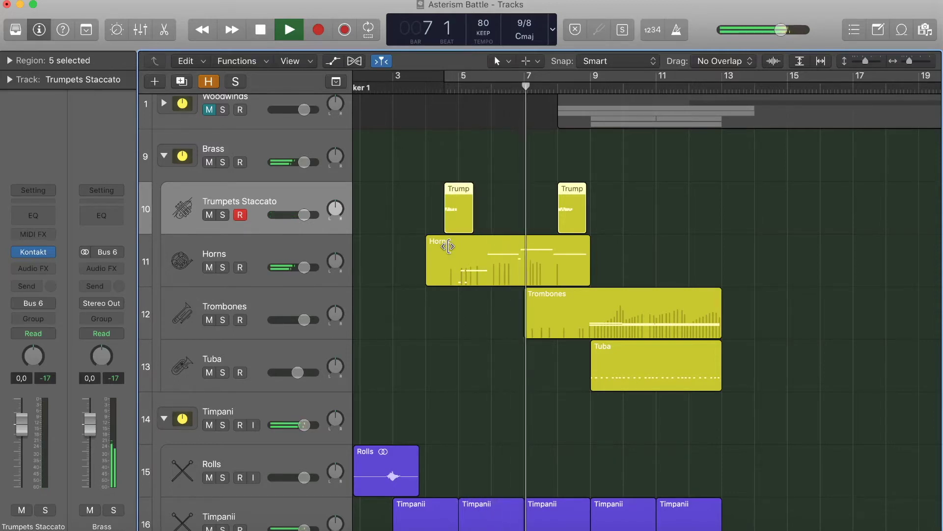
{"action": "scroll", "coordinate": [448, 246], "scroll_direction": "right", "scroll_amount": 2}
{"action": "scroll", "coordinate": [448, 246], "scroll_direction": "up", "scroll_amount": 2}
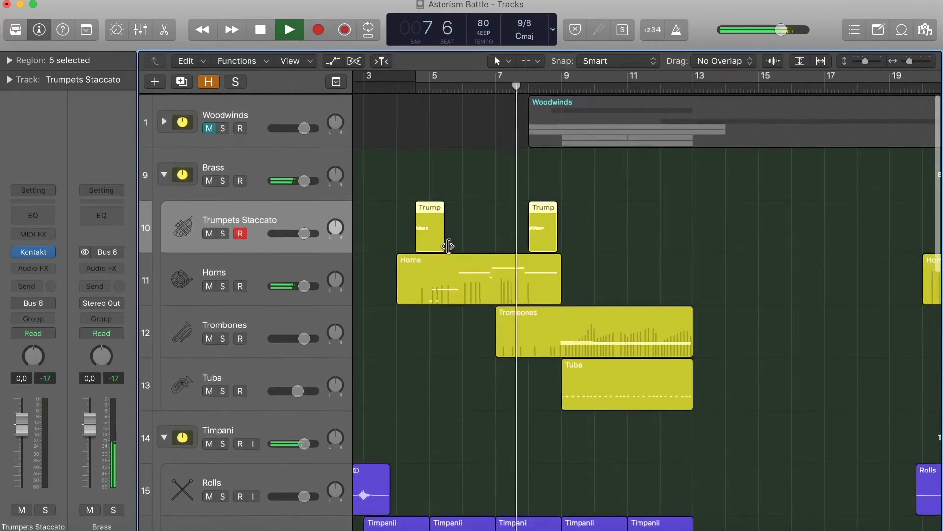
{"action": "scroll", "coordinate": [448, 246], "scroll_direction": "right", "scroll_amount": 2}
{"action": "scroll", "coordinate": [448, 245], "scroll_direction": "right", "scroll_amount": 1}
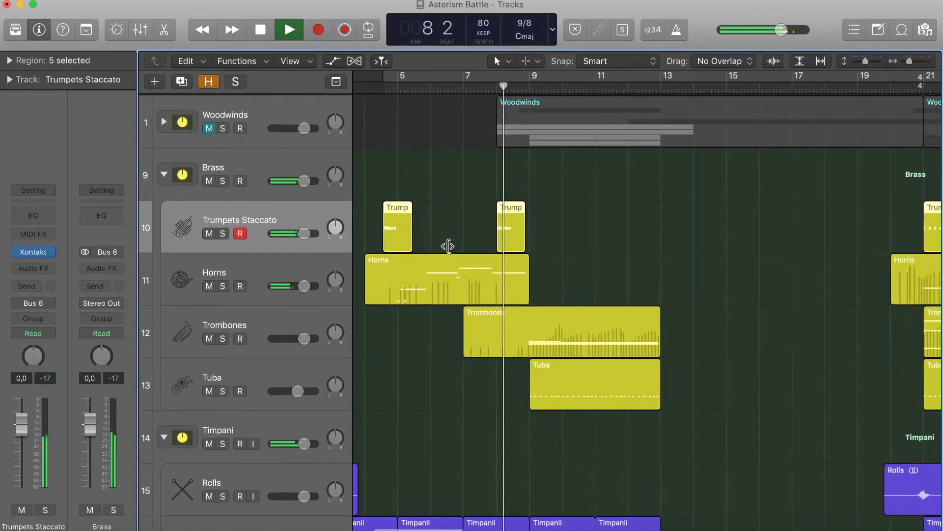
{"action": "scroll", "coordinate": [448, 245], "scroll_direction": "down", "scroll_amount": 1}
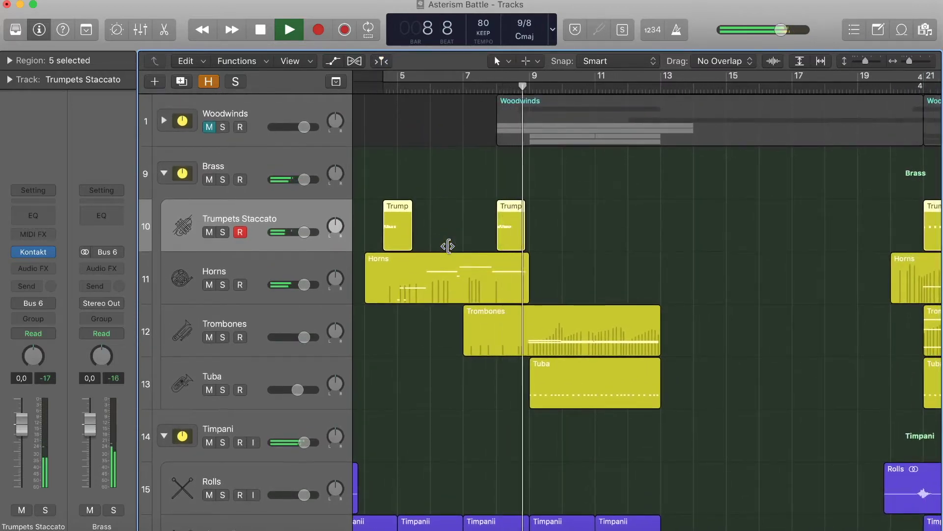
{"action": "key", "text": "space"}
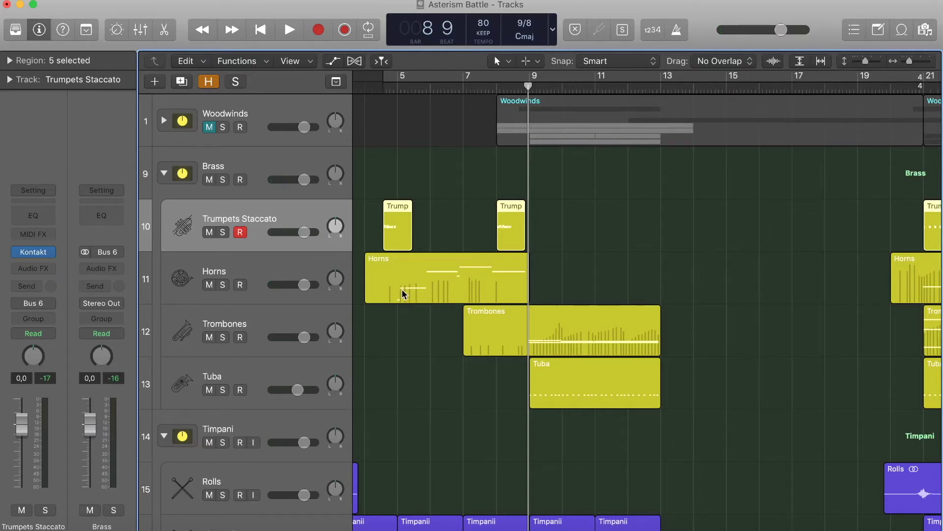
{"action": "scroll", "coordinate": [401, 293], "scroll_direction": "left", "scroll_amount": 2}
Expand the Woodwinds folder and scroll through its individual wind instrument tracks
{"action": "scroll", "coordinate": [402, 293], "scroll_direction": "right", "scroll_amount": 3}
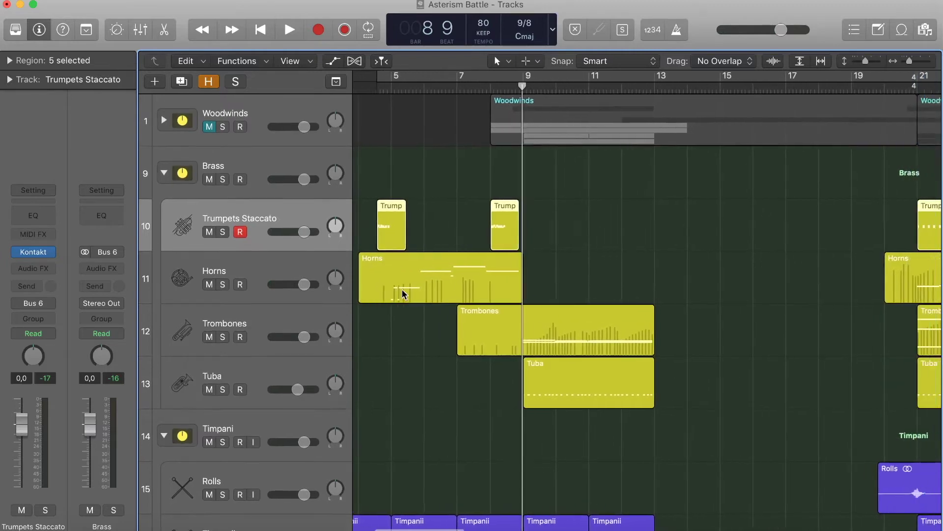
{"action": "scroll", "coordinate": [402, 288], "scroll_direction": "right", "scroll_amount": 4}
{"action": "scroll", "coordinate": [632, 168], "scroll_direction": "up", "scroll_amount": 1}
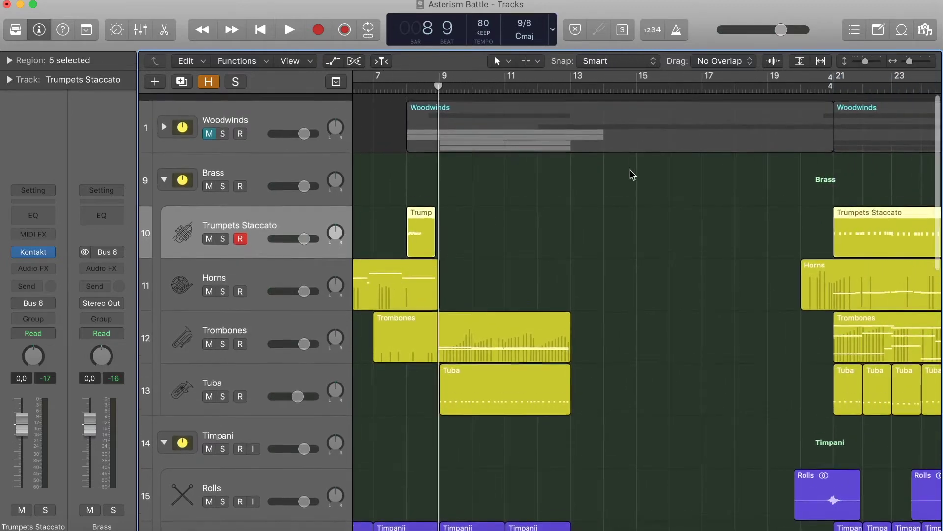
{"action": "scroll", "coordinate": [633, 175], "scroll_direction": "left", "scroll_amount": 10}
{"action": "left_click", "coordinate": [164, 120]}
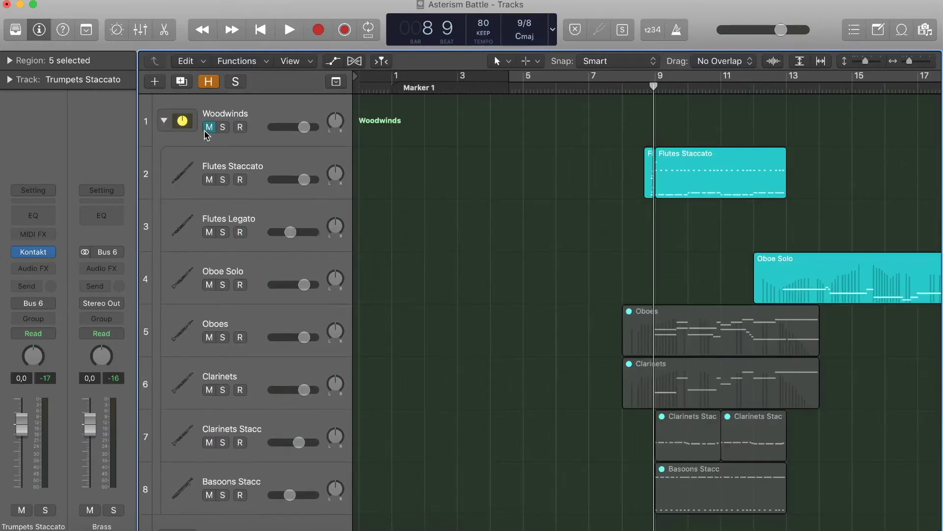
{"action": "scroll", "coordinate": [639, 251], "scroll_direction": "down", "scroll_amount": 5}
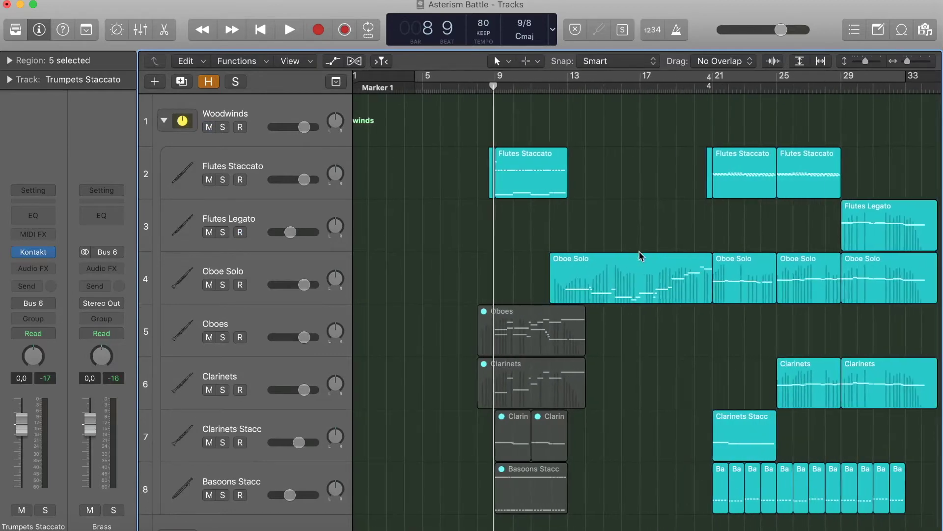
{"action": "scroll", "coordinate": [654, 239], "scroll_direction": "up", "scroll_amount": 5}
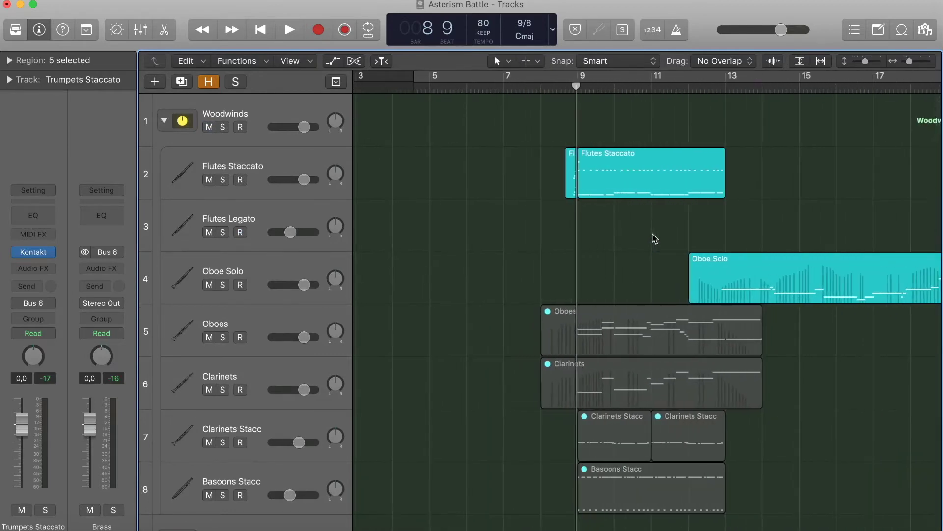
{"action": "scroll", "coordinate": [654, 239], "scroll_direction": "down", "scroll_amount": 5}
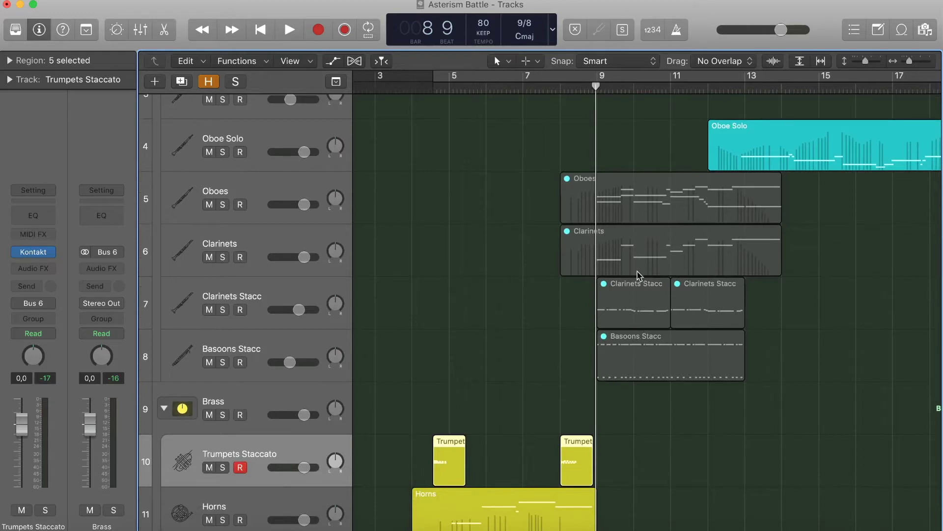
{"action": "scroll", "coordinate": [615, 357], "scroll_direction": "up", "scroll_amount": 5}
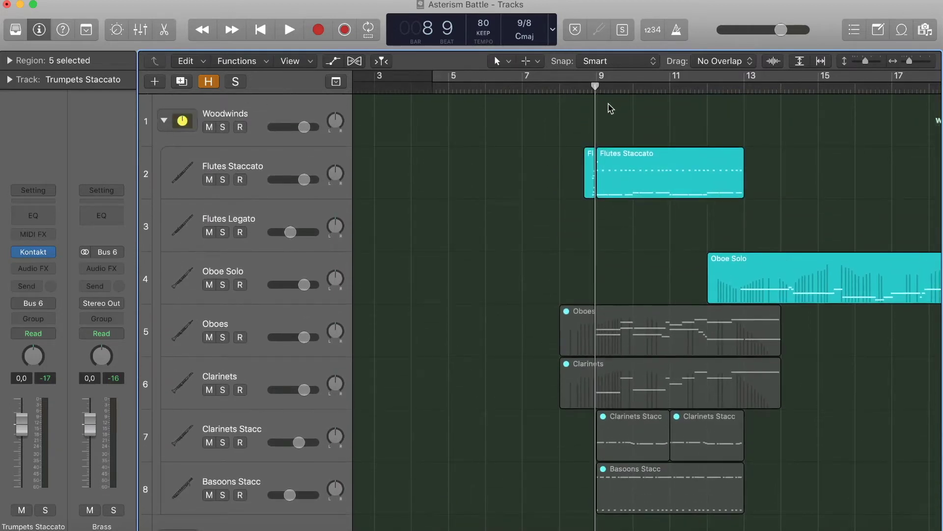
Set the playhead to bar 8 beat 7 and collapse the Woodwinds stack
{"action": "left_click", "coordinate": [584, 87]}
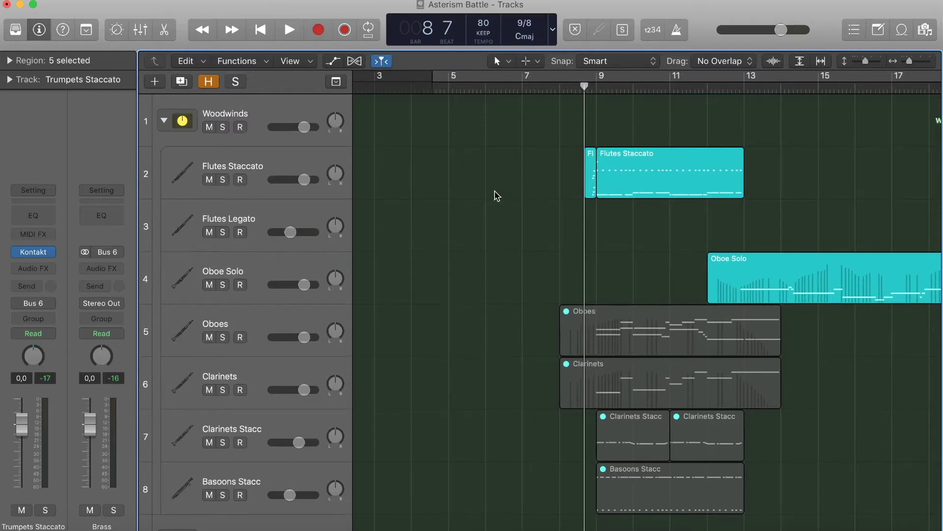
{"action": "scroll", "coordinate": [495, 195], "scroll_direction": "down", "scroll_amount": 1}
{"action": "key", "text": "ctrl+Left"}
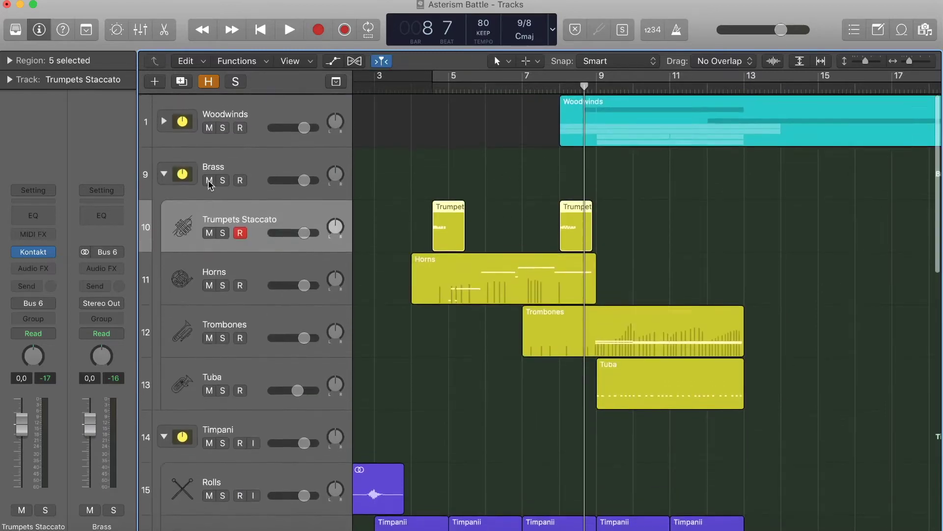
Fold the Brass and Timpani stacks closed and expand Stems to reveal its Woodwinds stem
{"action": "key", "text": "ctrl+Left"}
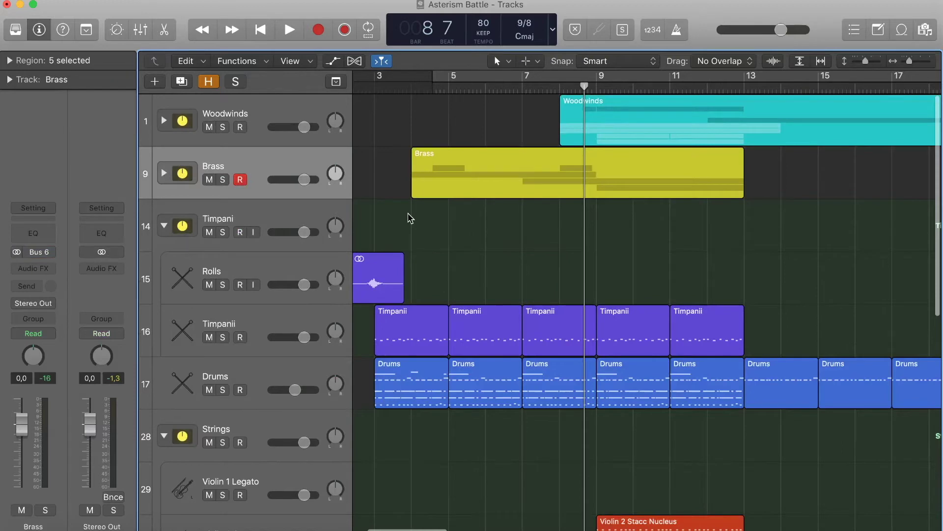
{"action": "left_click", "coordinate": [164, 226]}
{"action": "scroll", "coordinate": [496, 288], "scroll_direction": "left", "scroll_amount": 3}
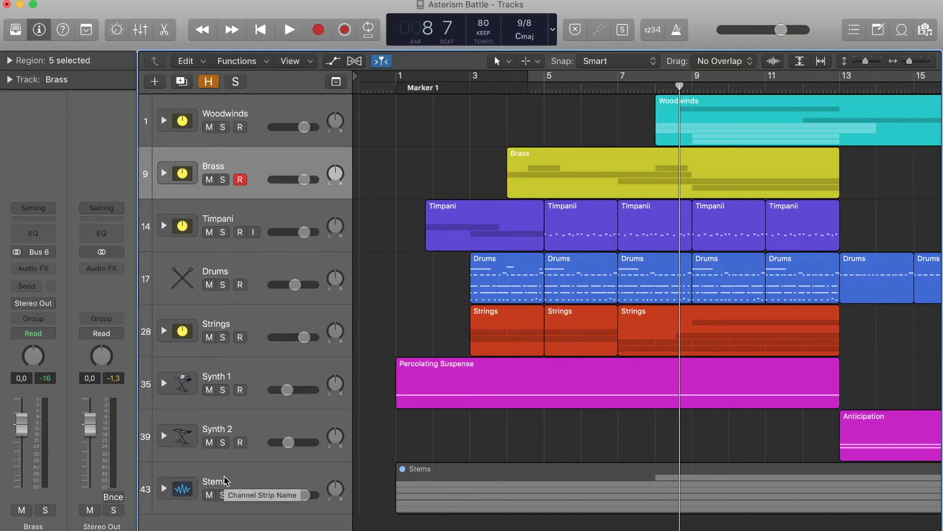
{"action": "left_click", "coordinate": [163, 485]}
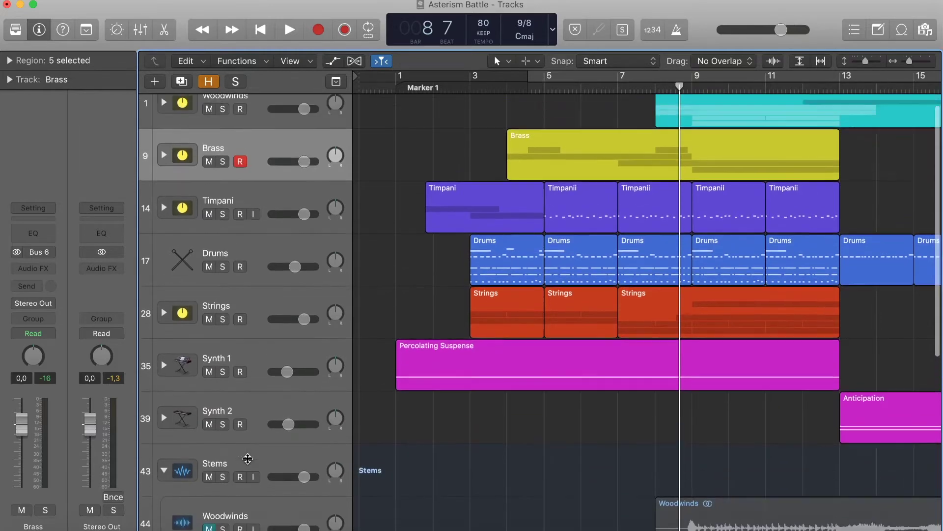
Reopen the Brass stack and start playback from bar 1
{"action": "left_click", "coordinate": [163, 156]}
{"action": "key", "text": "Return"}
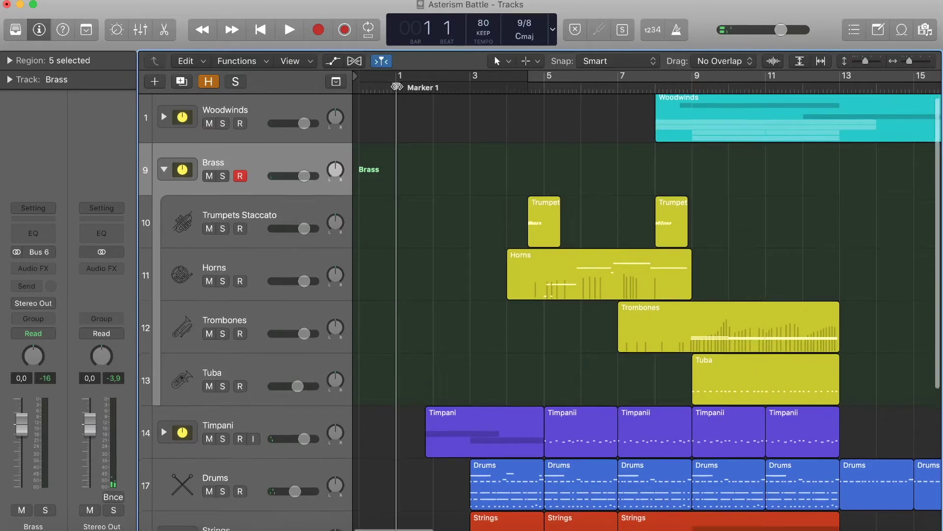
{"action": "scroll", "coordinate": [491, 295], "scroll_direction": "down", "scroll_amount": 2}
{"action": "scroll", "coordinate": [396, 97], "scroll_direction": "up", "scroll_amount": 5}
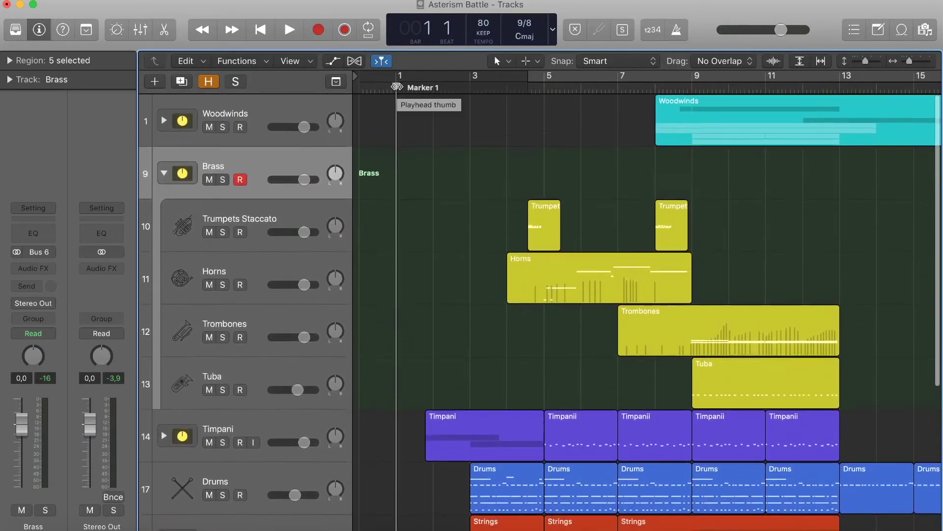
{"action": "key", "text": "space"}
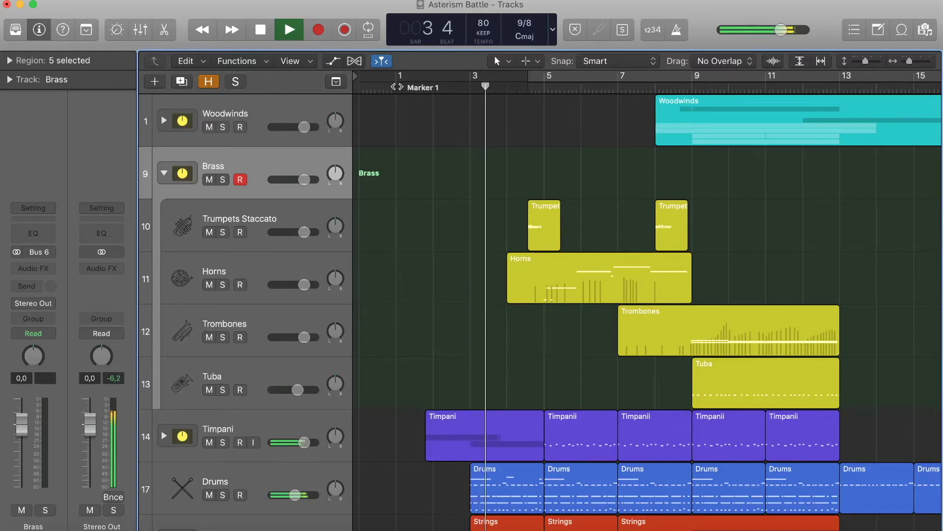
Zoom out to fit all regions, deselect them, and stop playback at bar 13
{"action": "scroll", "coordinate": [440, 121], "scroll_direction": "down", "scroll_amount": 1}
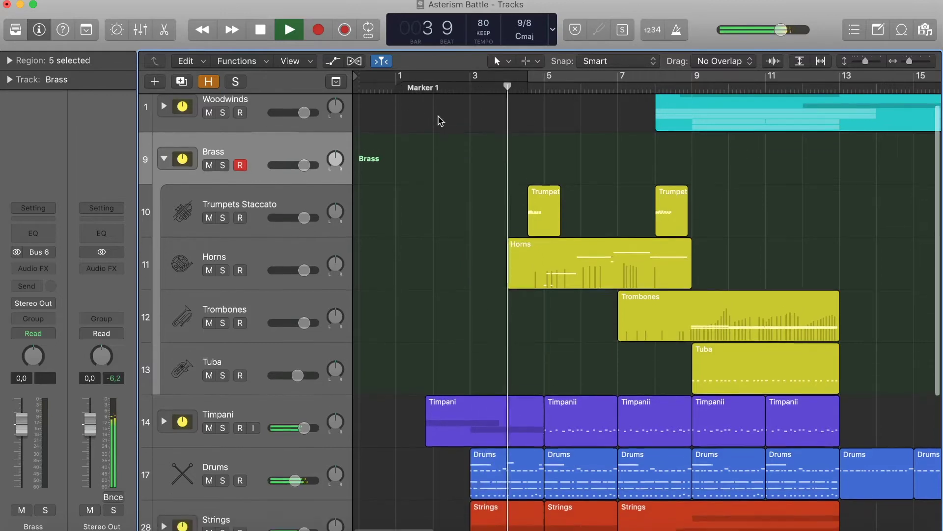
{"action": "scroll", "coordinate": [440, 121], "scroll_direction": "down", "scroll_amount": 2}
{"action": "left_click", "coordinate": [441, 121]}
{"action": "key", "text": "super+a"}
{"action": "key", "text": "z"}
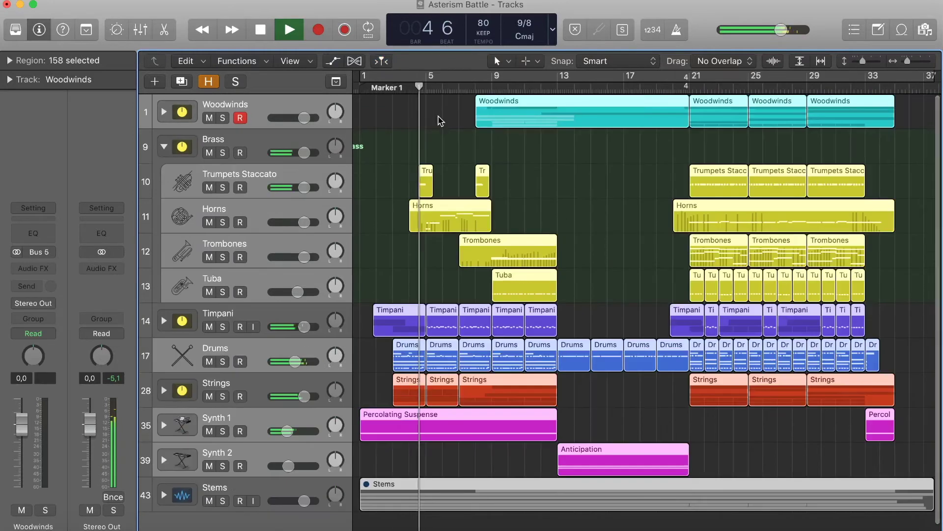
{"action": "left_click", "coordinate": [442, 144]}
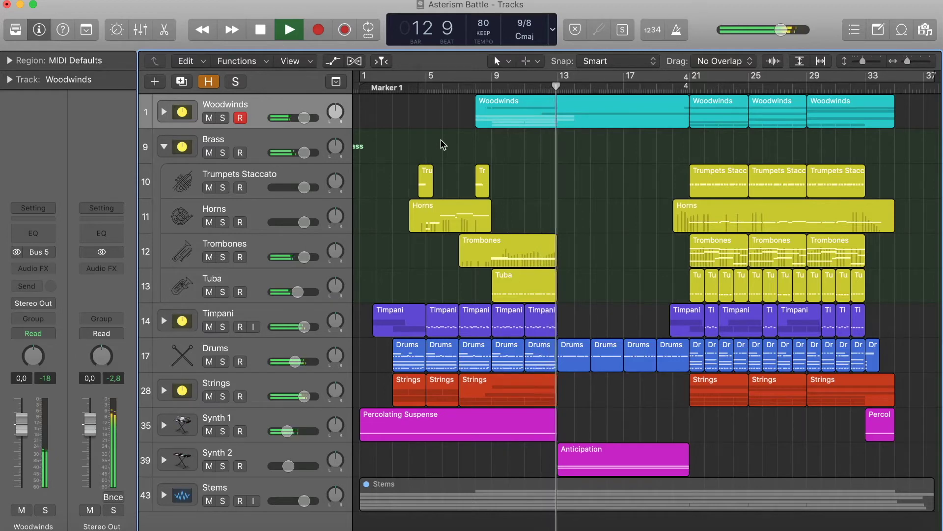
{"action": "key", "text": "space"}
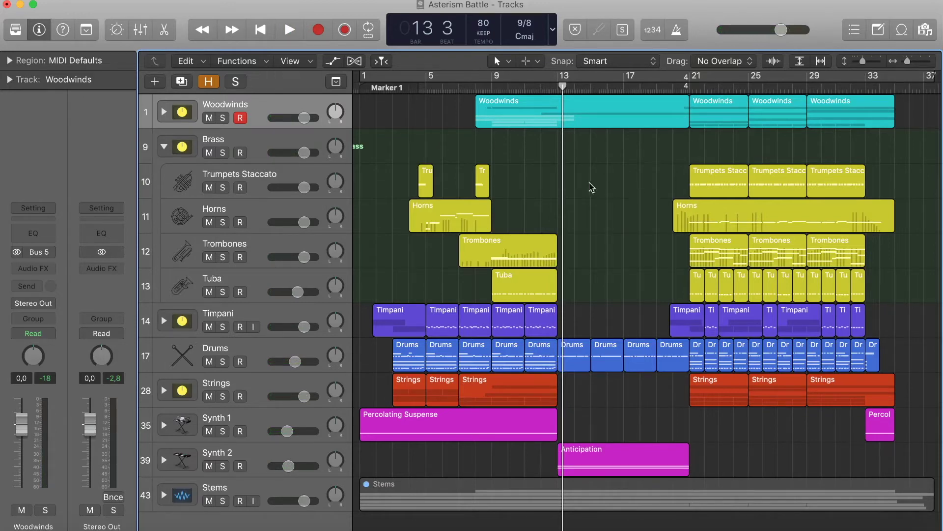
Expand the Woodwinds stack to list its flute, oboe, clarinet and bassoon tracks
{"action": "scroll", "coordinate": [588, 238], "scroll_direction": "up", "scroll_amount": 5}
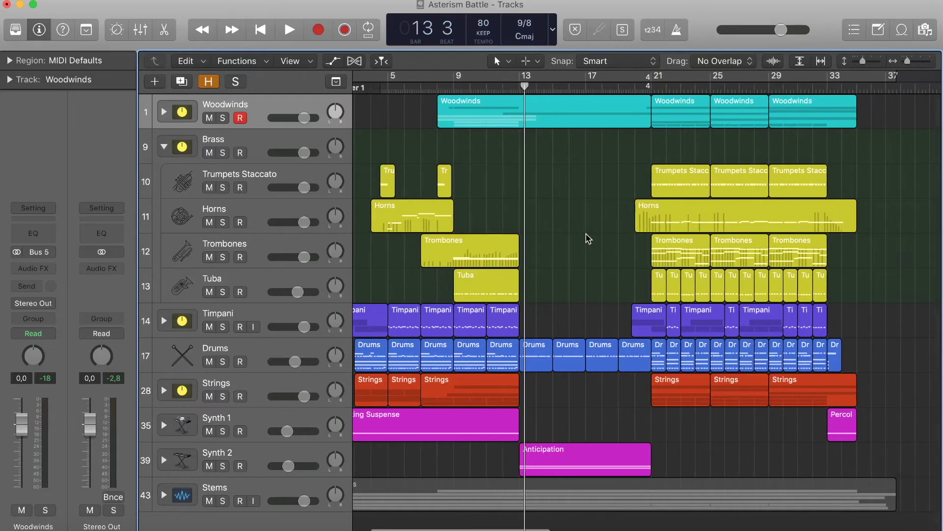
{"action": "scroll", "coordinate": [588, 239], "scroll_direction": "down", "scroll_amount": 1}
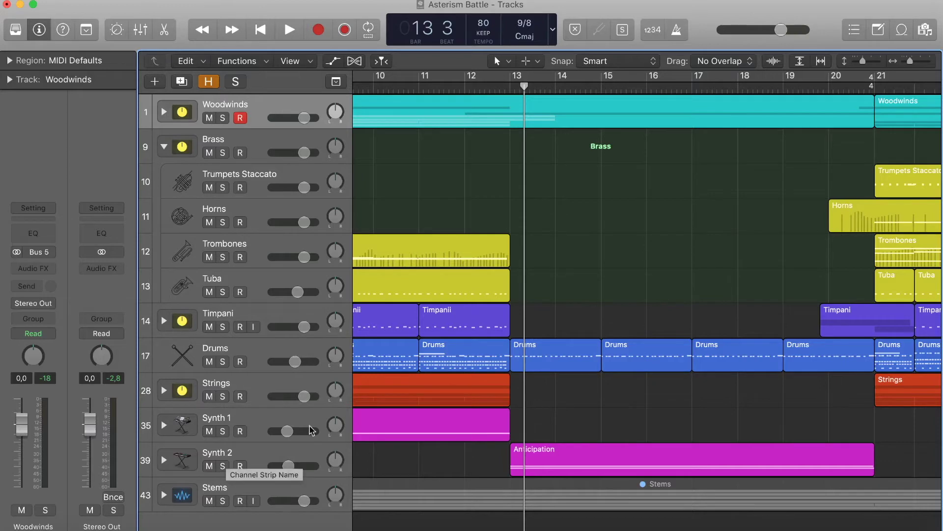
{"action": "scroll", "coordinate": [469, 336], "scroll_direction": "down", "scroll_amount": 2}
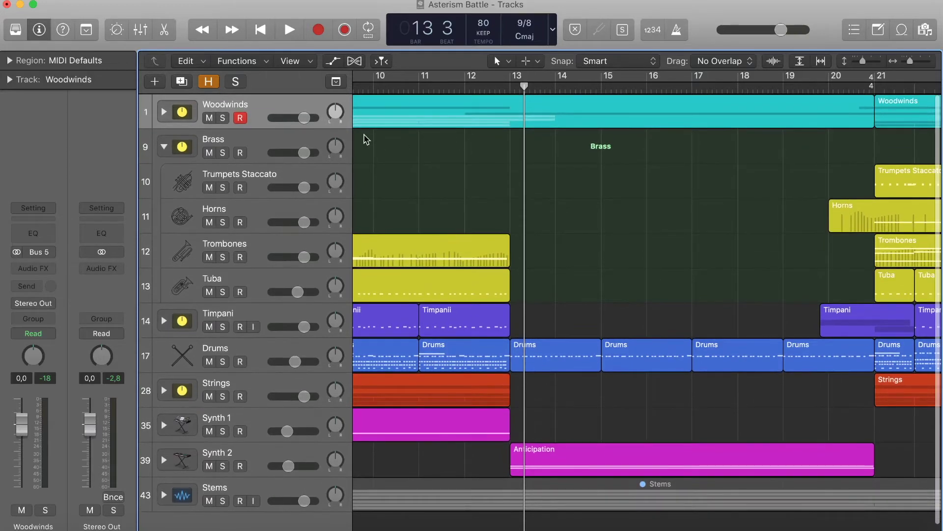
{"action": "left_click", "coordinate": [165, 112]}
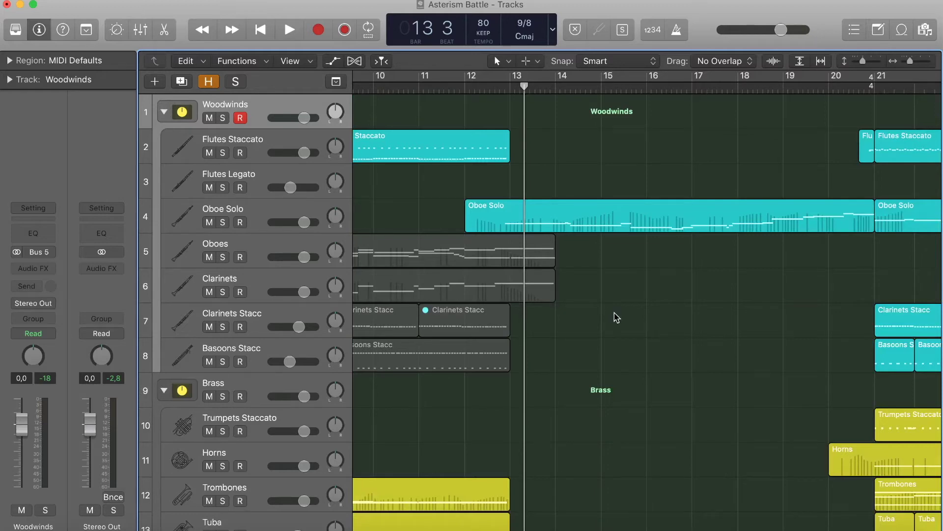
Scroll across bars 10–21 and move the playhead back to bar 12 beat 8
{"action": "scroll", "coordinate": [616, 318], "scroll_direction": "left", "scroll_amount": 5}
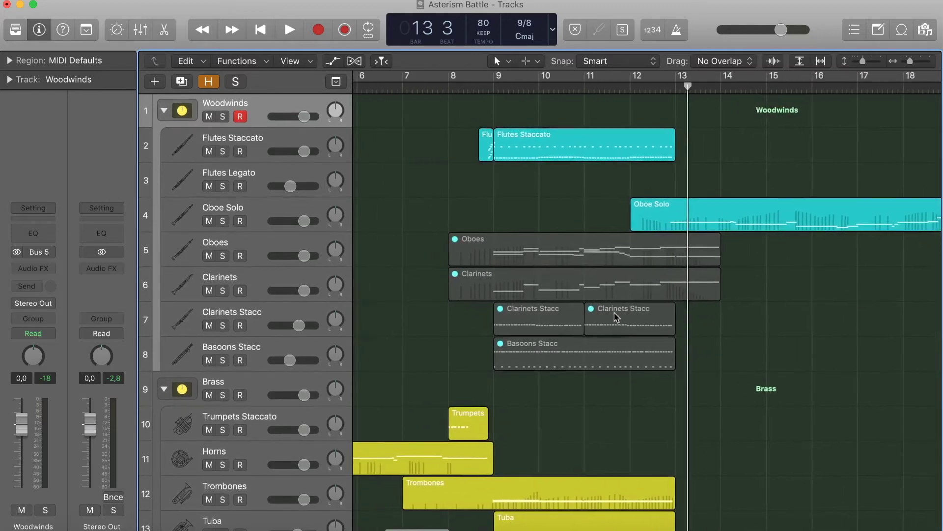
{"action": "scroll", "coordinate": [616, 317], "scroll_direction": "down", "scroll_amount": 1}
{"action": "scroll", "coordinate": [616, 318], "scroll_direction": "left", "scroll_amount": 2}
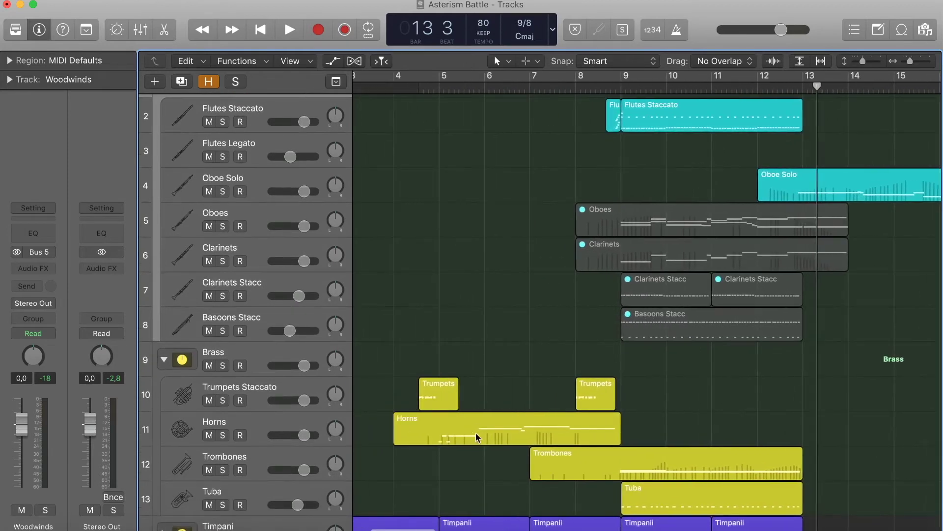
{"action": "scroll", "coordinate": [799, 417], "scroll_direction": "right", "scroll_amount": 8}
{"action": "scroll", "coordinate": [799, 416], "scroll_direction": "up", "scroll_amount": 1}
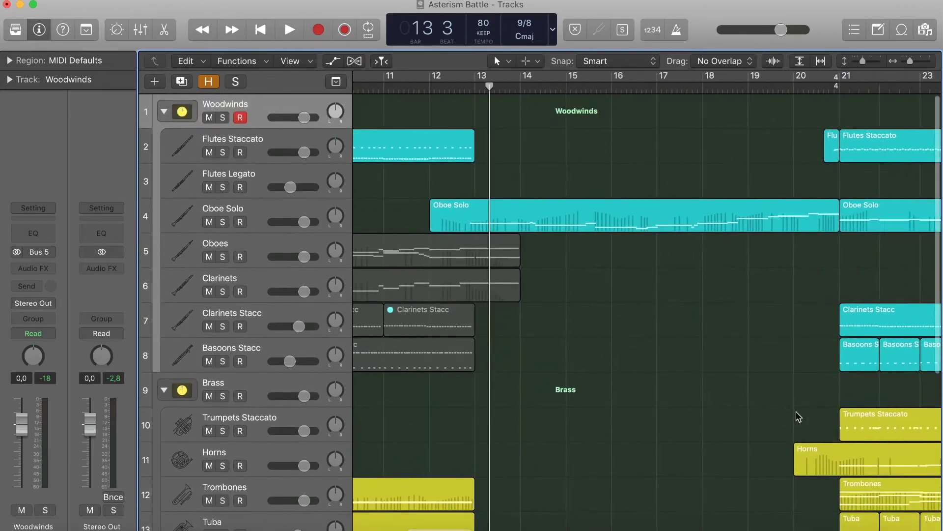
{"action": "scroll", "coordinate": [799, 417], "scroll_direction": "right", "scroll_amount": 2}
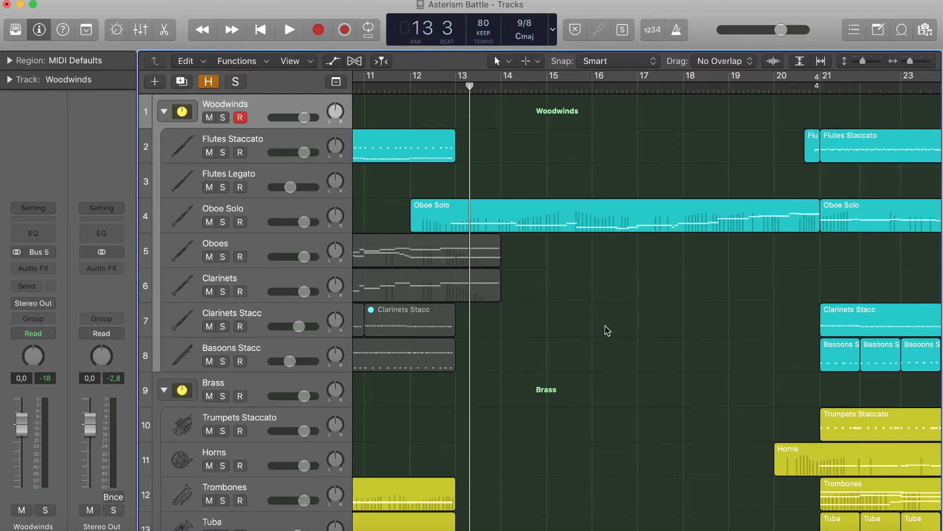
{"action": "scroll", "coordinate": [608, 330], "scroll_direction": "right", "scroll_amount": 4}
{"action": "scroll", "coordinate": [608, 331], "scroll_direction": "down", "scroll_amount": 5}
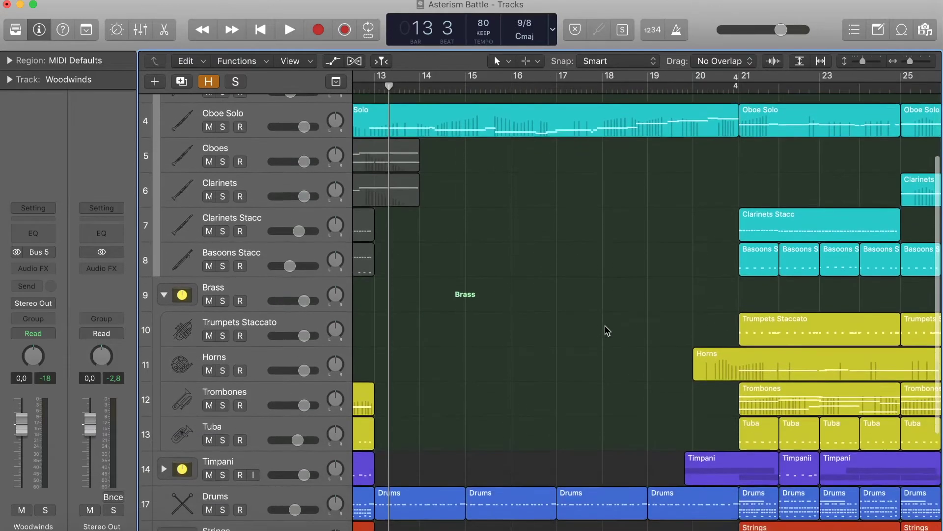
{"action": "scroll", "coordinate": [608, 330], "scroll_direction": "right", "scroll_amount": 2}
{"action": "scroll", "coordinate": [608, 330], "scroll_direction": "down", "scroll_amount": 2}
{"action": "scroll", "coordinate": [607, 330], "scroll_direction": "up", "scroll_amount": 4}
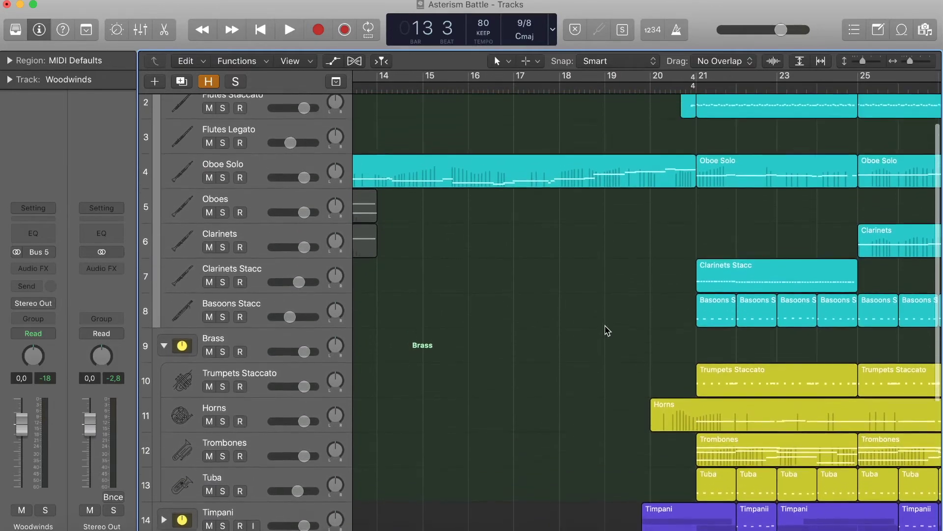
{"action": "scroll", "coordinate": [608, 330], "scroll_direction": "up", "scroll_amount": 1}
{"action": "scroll", "coordinate": [608, 330], "scroll_direction": "left", "scroll_amount": 8}
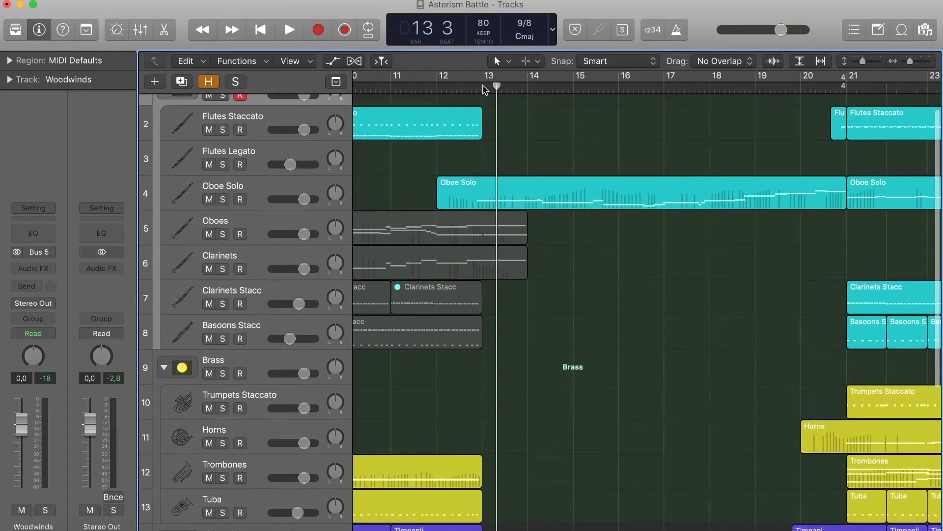
{"action": "left_click_drag", "start_coordinate": [484, 89], "coordinate": [473, 90]}
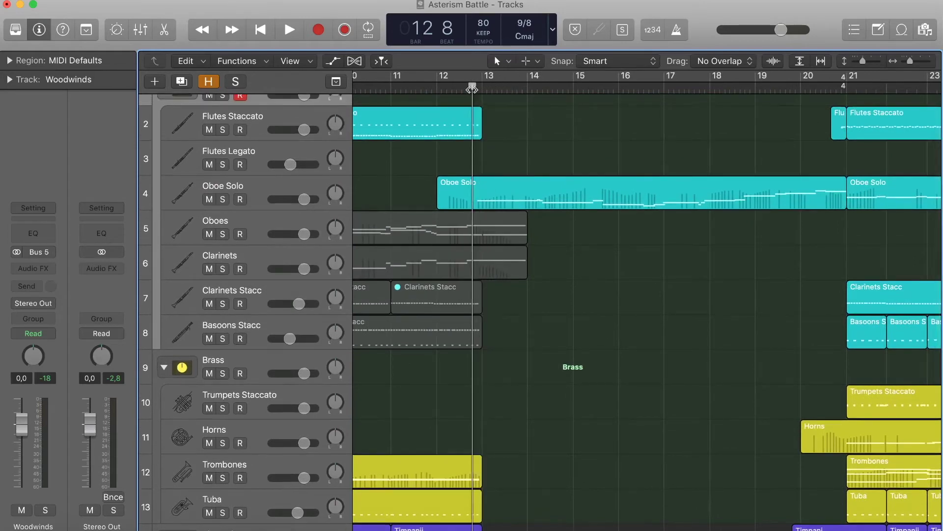
Play from bar 12 beat 8 while following the tracks, stopping at bar 21 beat 1
{"action": "key", "text": "space"}
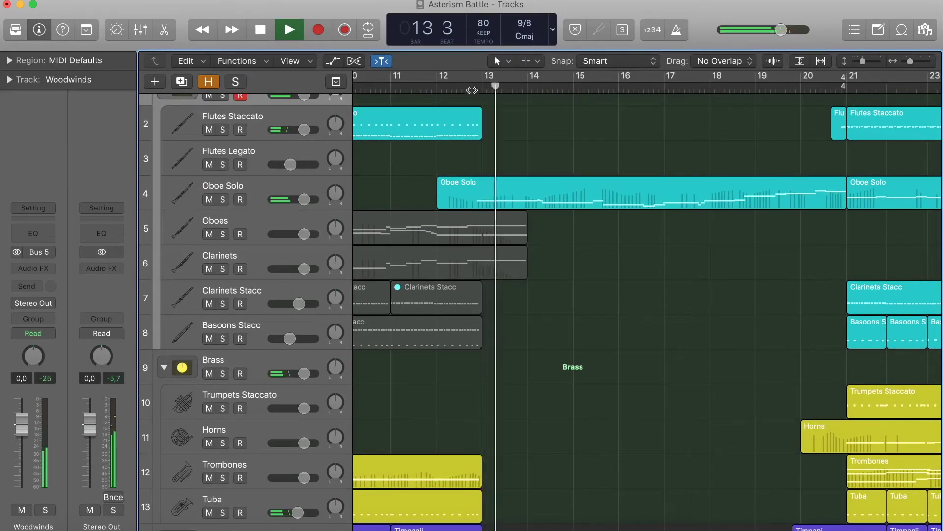
{"action": "scroll", "coordinate": [609, 342], "scroll_direction": "down", "scroll_amount": 1}
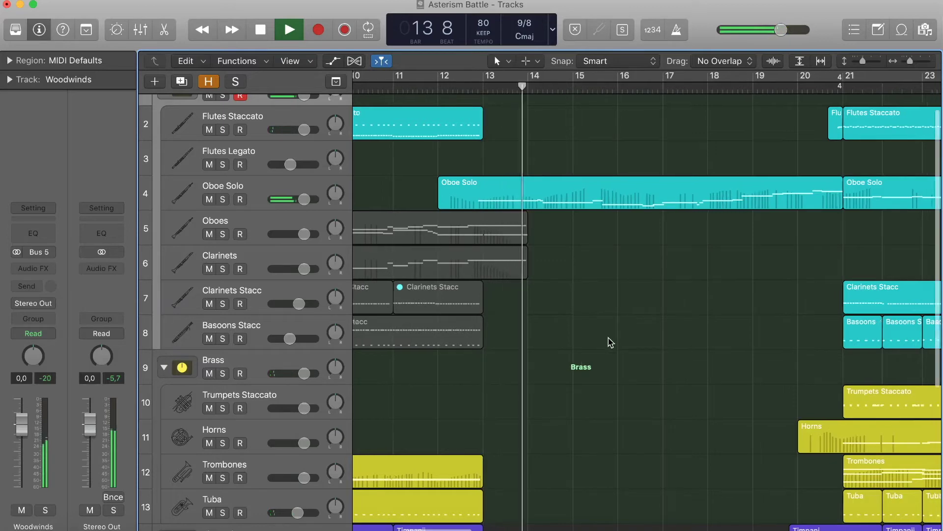
{"action": "scroll", "coordinate": [610, 343], "scroll_direction": "down", "scroll_amount": 4}
{"action": "scroll", "coordinate": [609, 343], "scroll_direction": "down", "scroll_amount": 1}
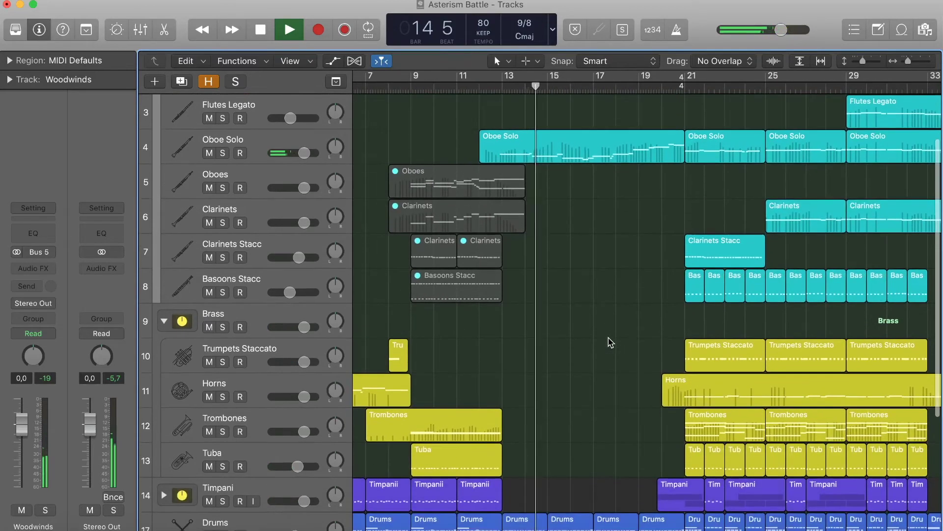
{"action": "scroll", "coordinate": [609, 342], "scroll_direction": "right", "scroll_amount": 1}
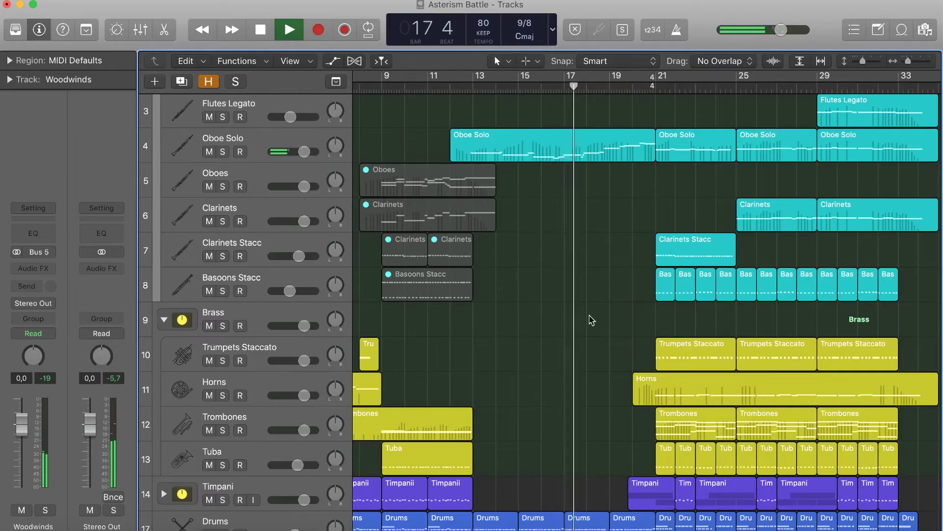
{"action": "scroll", "coordinate": [585, 309], "scroll_direction": "right", "scroll_amount": 5}
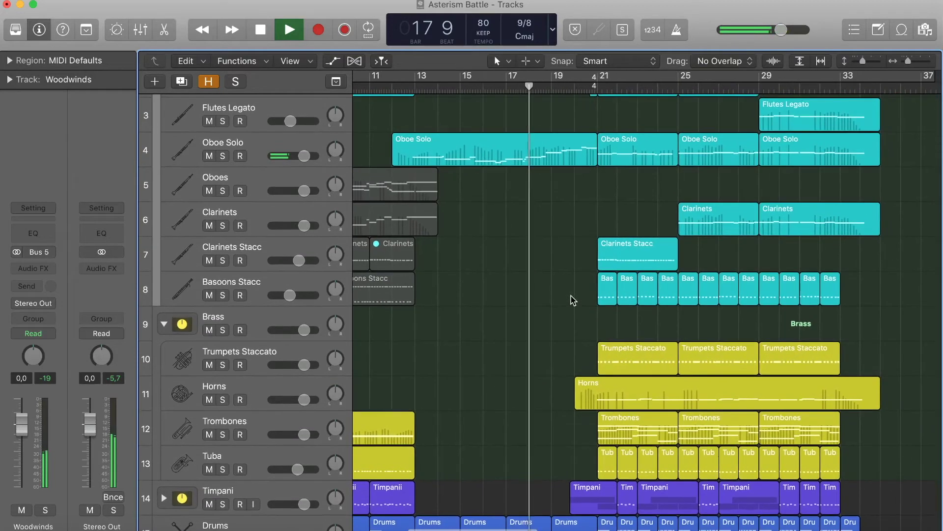
{"action": "scroll", "coordinate": [526, 268], "scroll_direction": "up", "scroll_amount": 2}
{"action": "scroll", "coordinate": [526, 268], "scroll_direction": "right", "scroll_amount": 3}
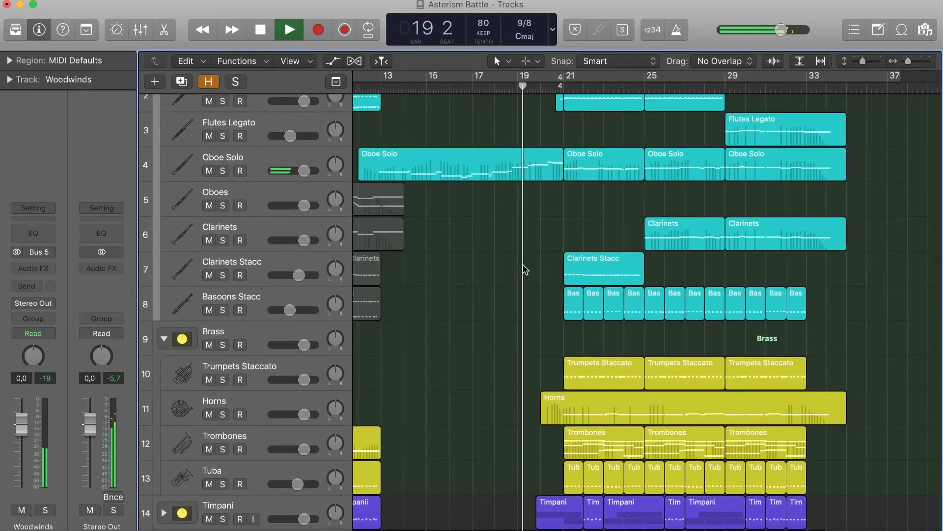
{"action": "scroll", "coordinate": [524, 269], "scroll_direction": "right", "scroll_amount": 4}
{"action": "scroll", "coordinate": [525, 269], "scroll_direction": "up", "scroll_amount": 1}
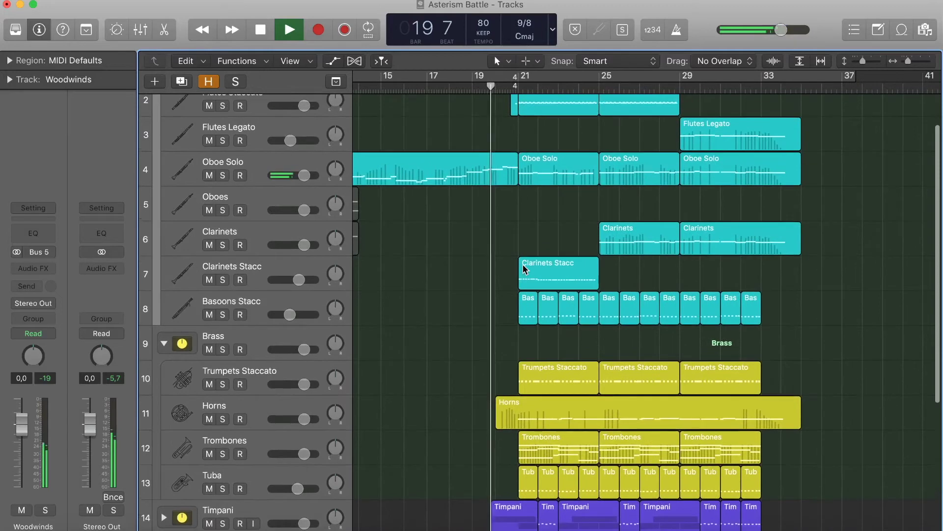
{"action": "scroll", "coordinate": [450, 242], "scroll_direction": "up", "scroll_amount": 1}
{"action": "scroll", "coordinate": [450, 242], "scroll_direction": "right", "scroll_amount": 4}
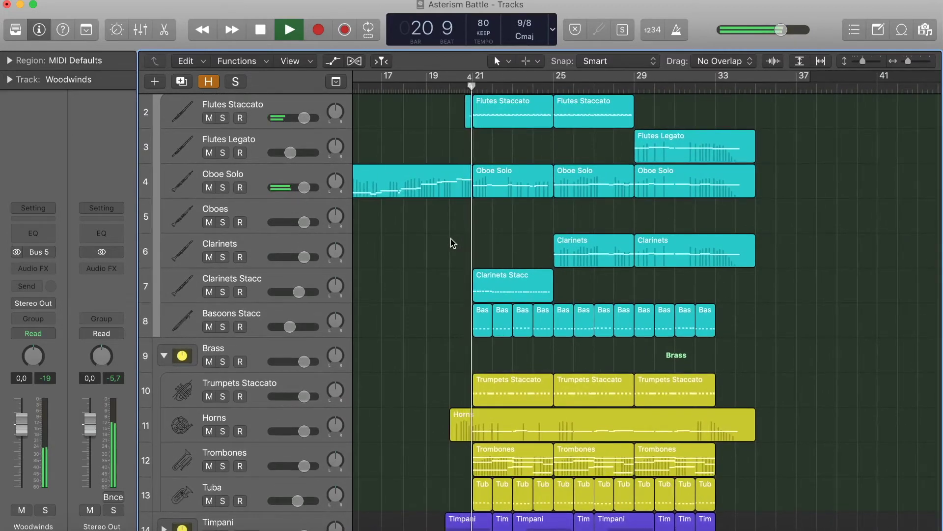
{"action": "key", "text": "space"}
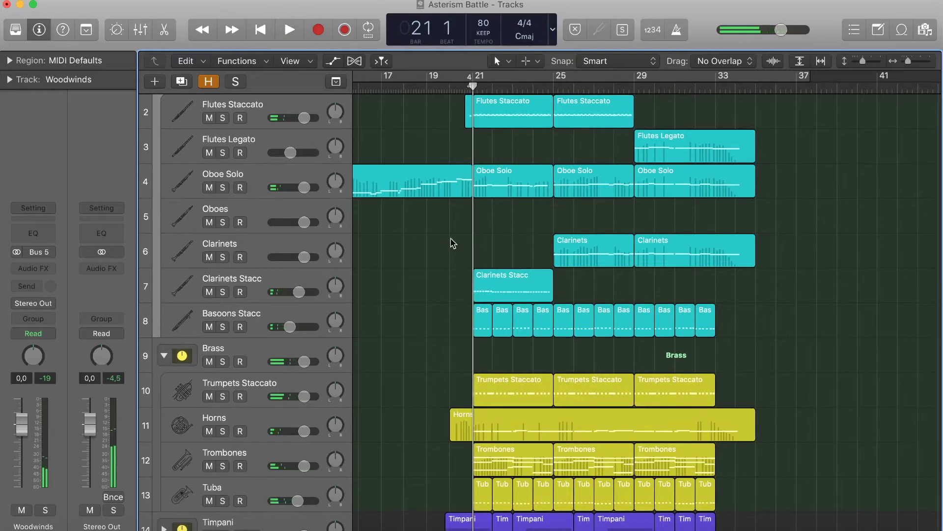
Scroll the Tracks area down toward the Strings stack with the playhead resting at bar 21
{"action": "scroll", "coordinate": [446, 362], "scroll_direction": "down", "scroll_amount": 1}
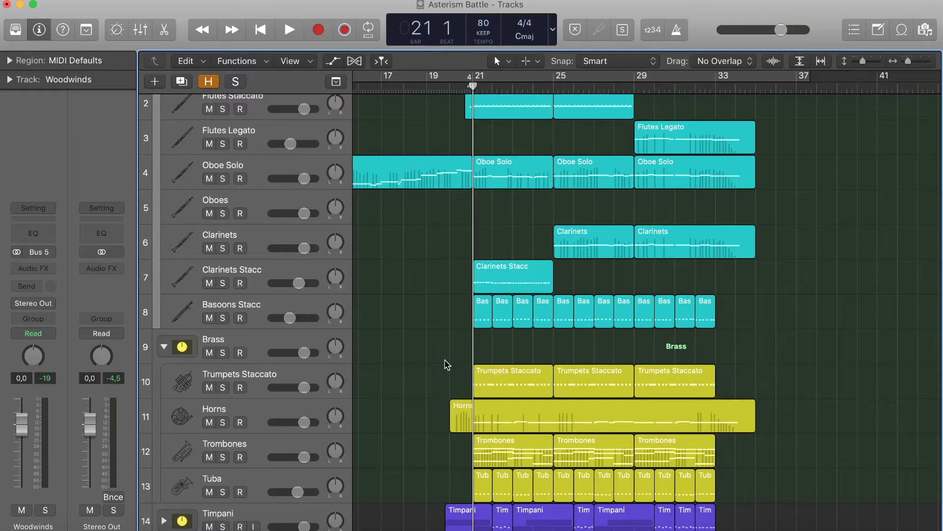
{"action": "scroll", "coordinate": [447, 365], "scroll_direction": "down", "scroll_amount": 2}
{"action": "scroll", "coordinate": [447, 364], "scroll_direction": "up", "scroll_amount": 2}
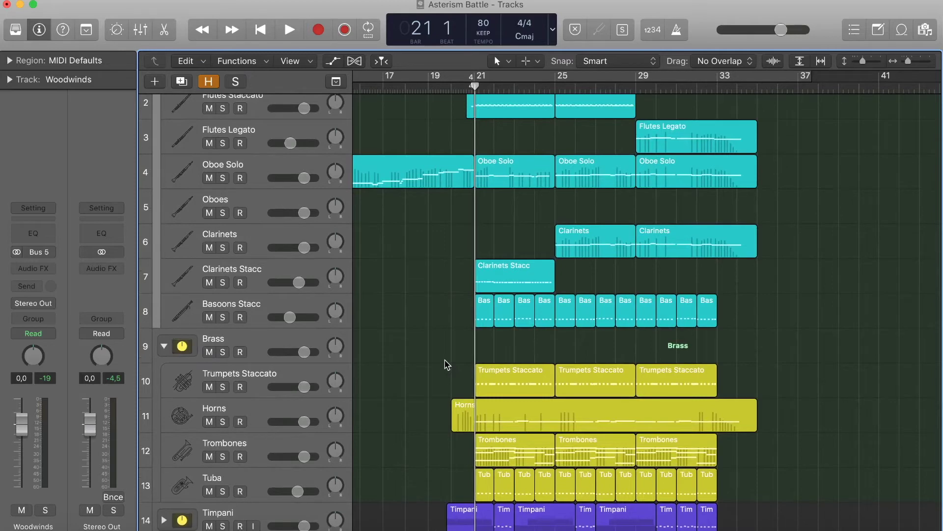
{"action": "scroll", "coordinate": [447, 364], "scroll_direction": "down", "scroll_amount": 5}
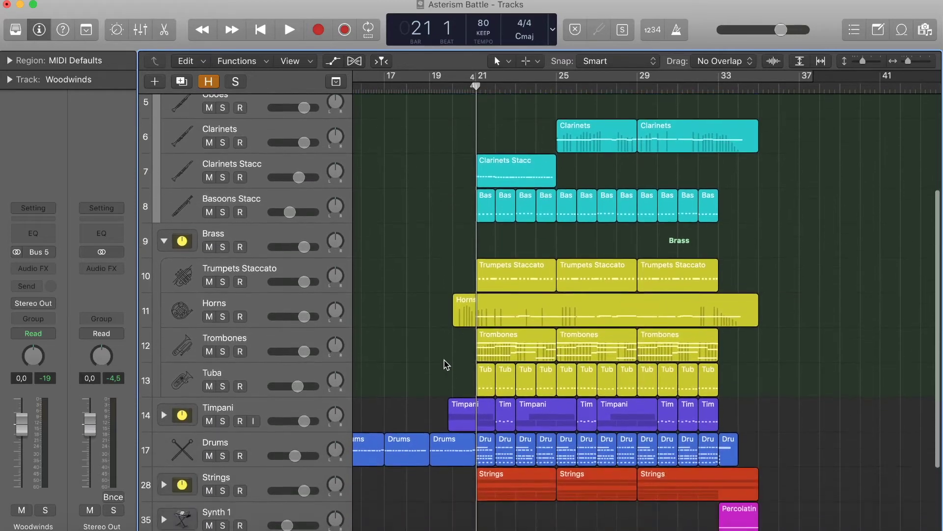
Expand the Strings stack, scroll back up to Woodwinds, and start playback from bar 20
{"action": "left_click", "coordinate": [163, 484]}
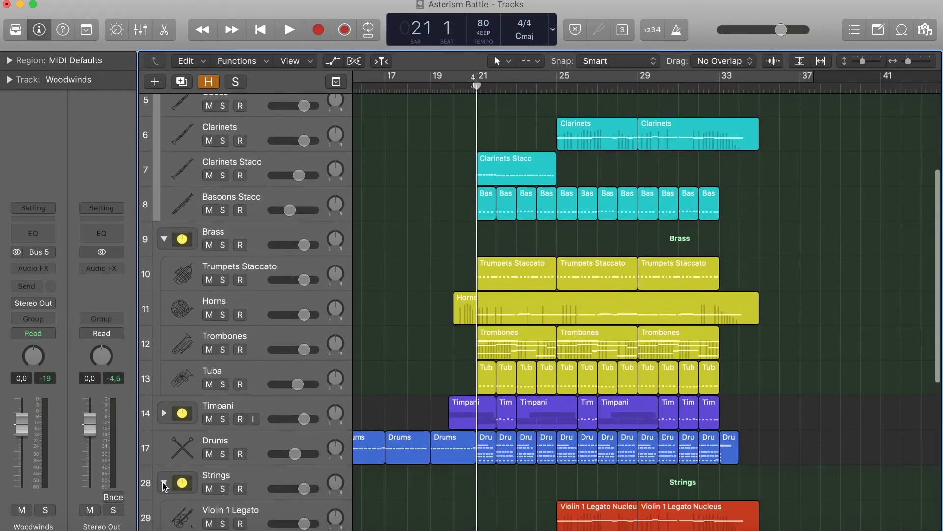
{"action": "scroll", "coordinate": [508, 379], "scroll_direction": "down", "scroll_amount": 10}
{"action": "scroll", "coordinate": [509, 378], "scroll_direction": "down", "scroll_amount": 2}
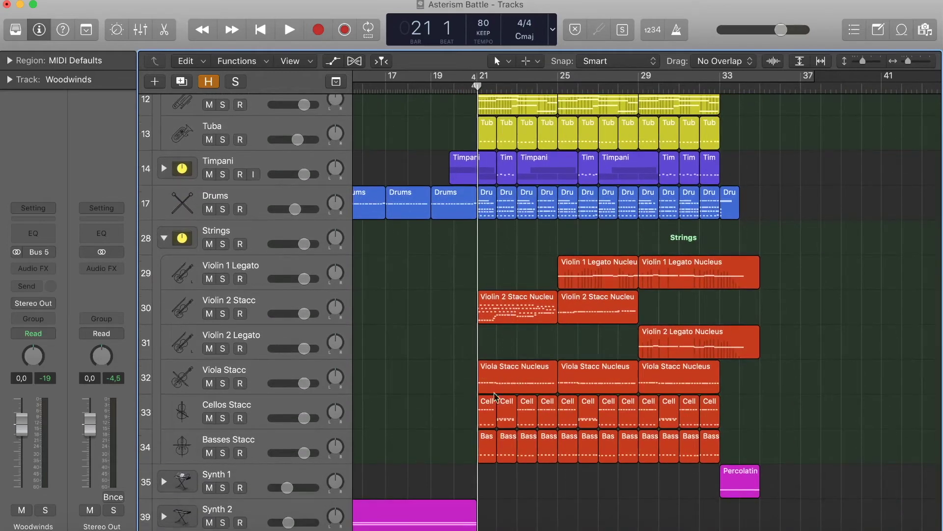
{"action": "scroll", "coordinate": [506, 458], "scroll_direction": "up", "scroll_amount": 1}
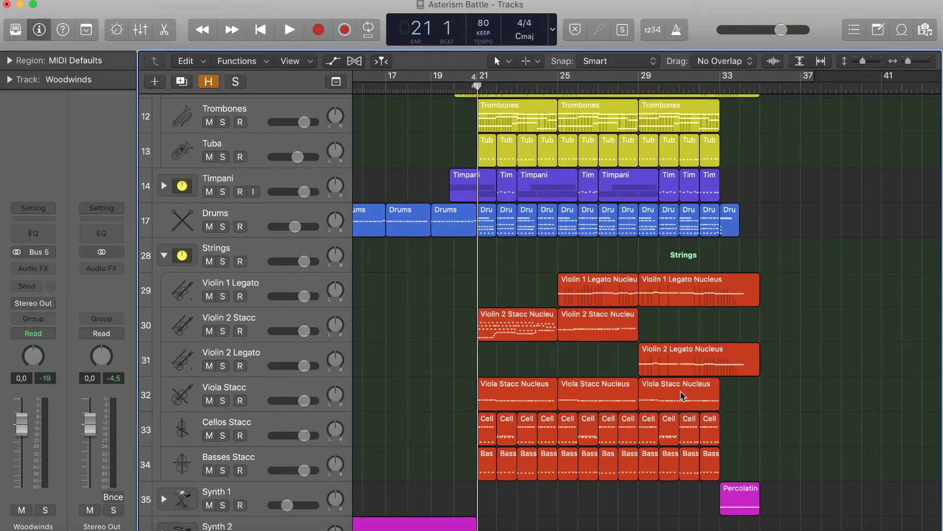
{"action": "scroll", "coordinate": [687, 350], "scroll_direction": "up", "scroll_amount": 15}
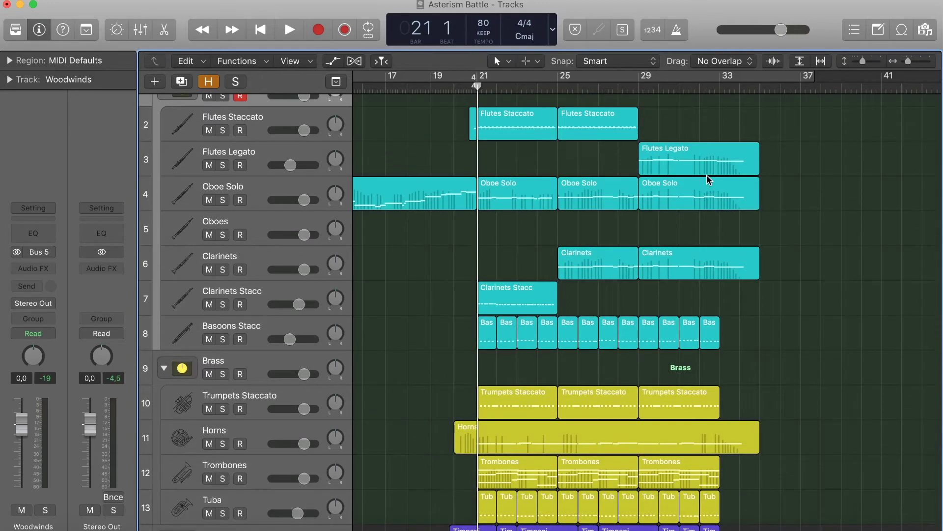
{"action": "scroll", "coordinate": [561, 191], "scroll_direction": "up", "scroll_amount": 1}
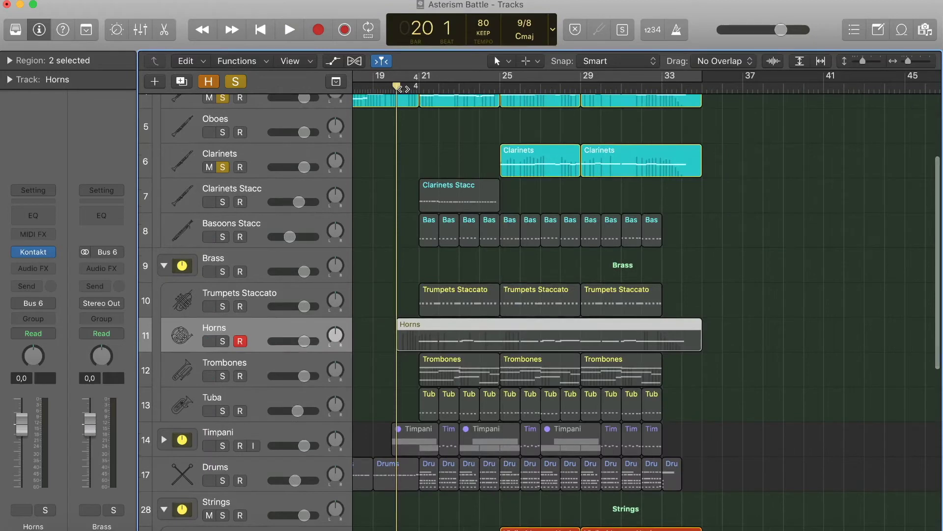
{"action": "key", "text": "space"}
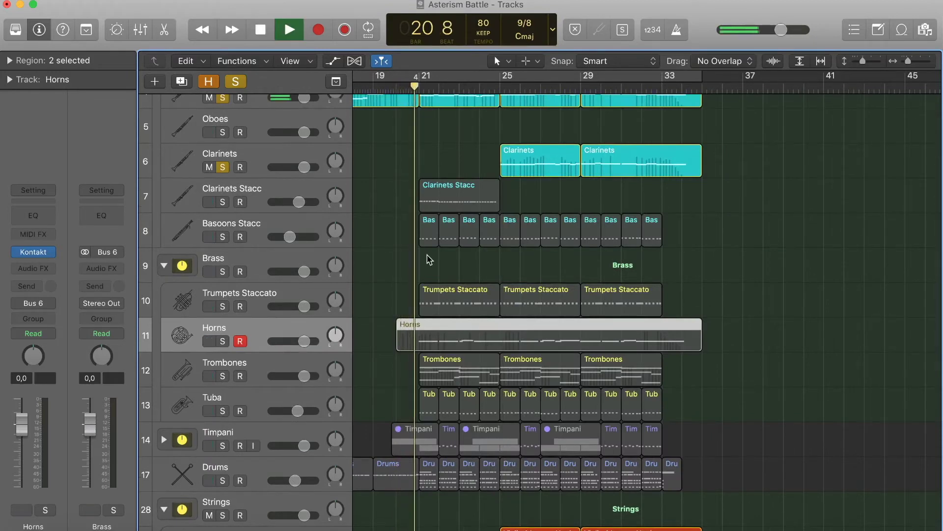
Follow the soloed tracks during playback, then stop playback at bar 33
{"action": "scroll", "coordinate": [711, 277], "scroll_direction": "down", "scroll_amount": 2}
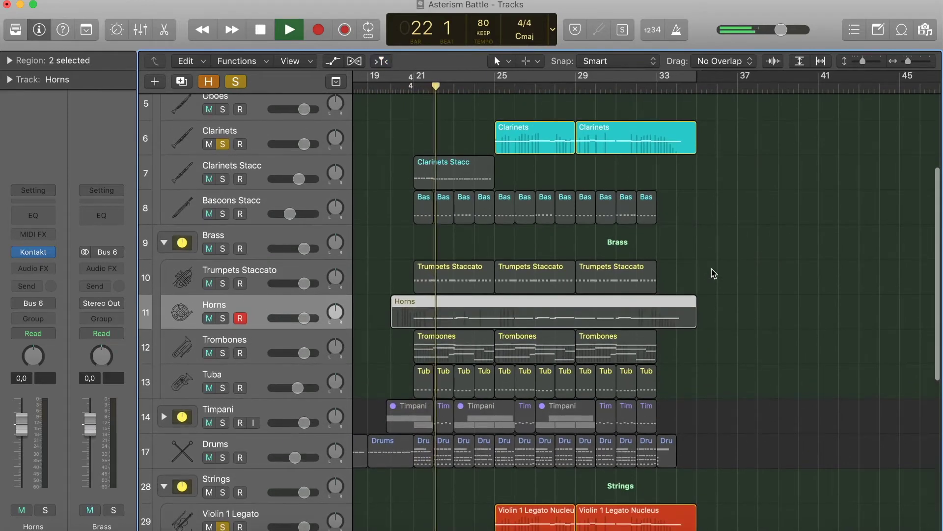
{"action": "scroll", "coordinate": [713, 274], "scroll_direction": "up", "scroll_amount": 3}
{"action": "scroll", "coordinate": [713, 274], "scroll_direction": "up", "scroll_amount": 2}
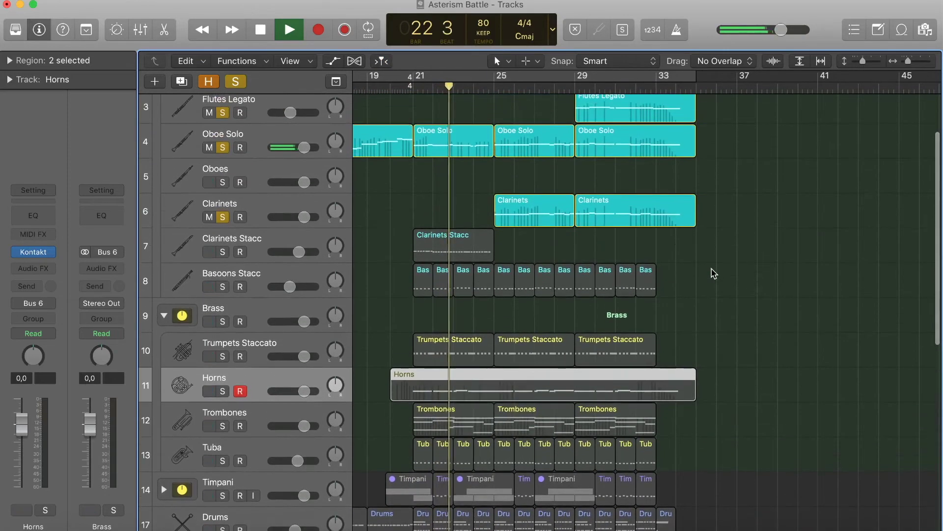
{"action": "scroll", "coordinate": [714, 274], "scroll_direction": "up", "scroll_amount": 1}
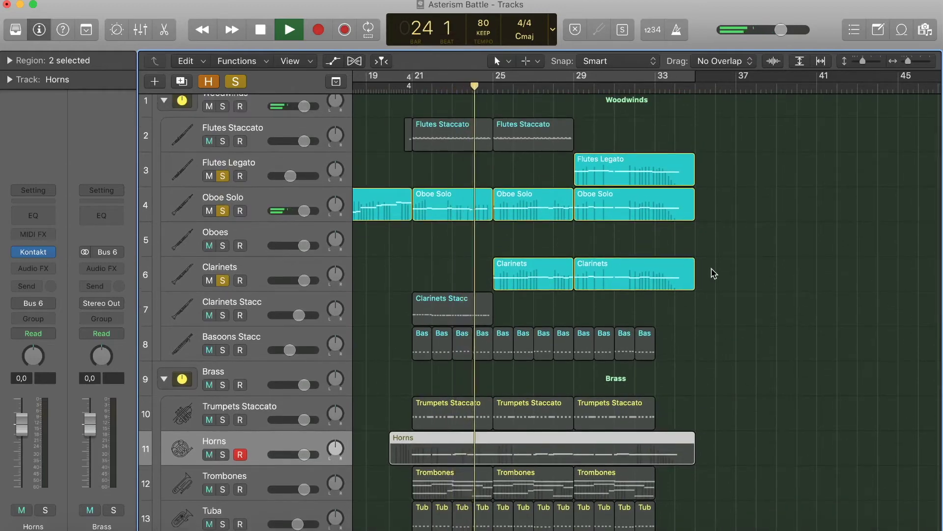
{"action": "scroll", "coordinate": [713, 274], "scroll_direction": "down", "scroll_amount": 1}
{"action": "scroll", "coordinate": [713, 273], "scroll_direction": "down", "scroll_amount": 4}
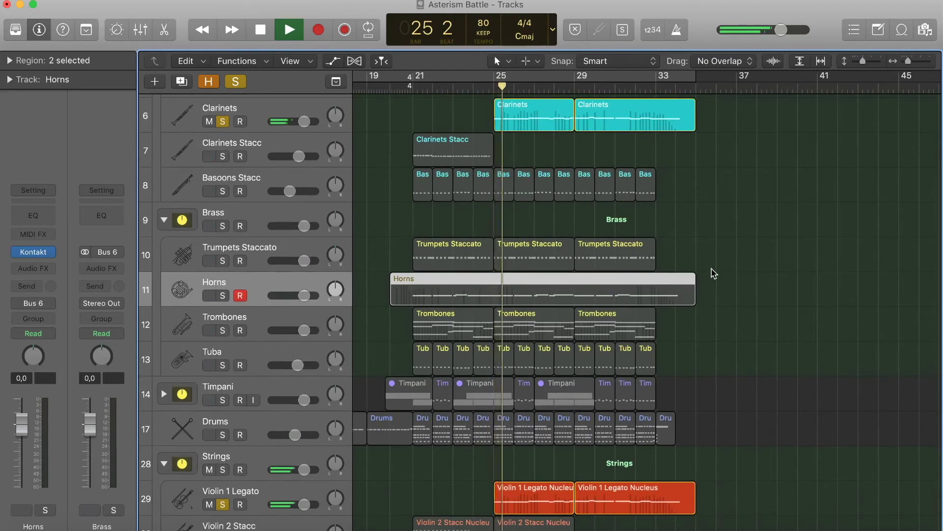
{"action": "scroll", "coordinate": [714, 274], "scroll_direction": "up", "scroll_amount": 4}
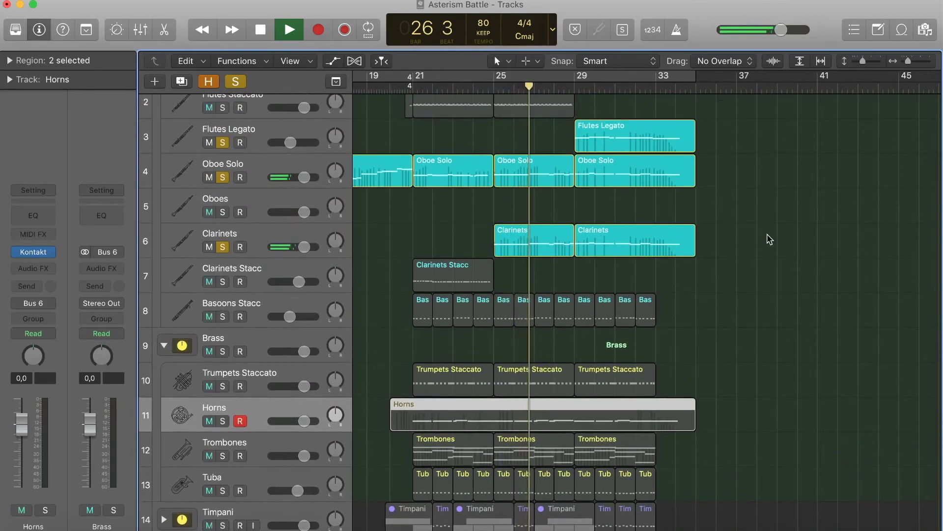
{"action": "scroll", "coordinate": [765, 237], "scroll_direction": "down", "scroll_amount": 1}
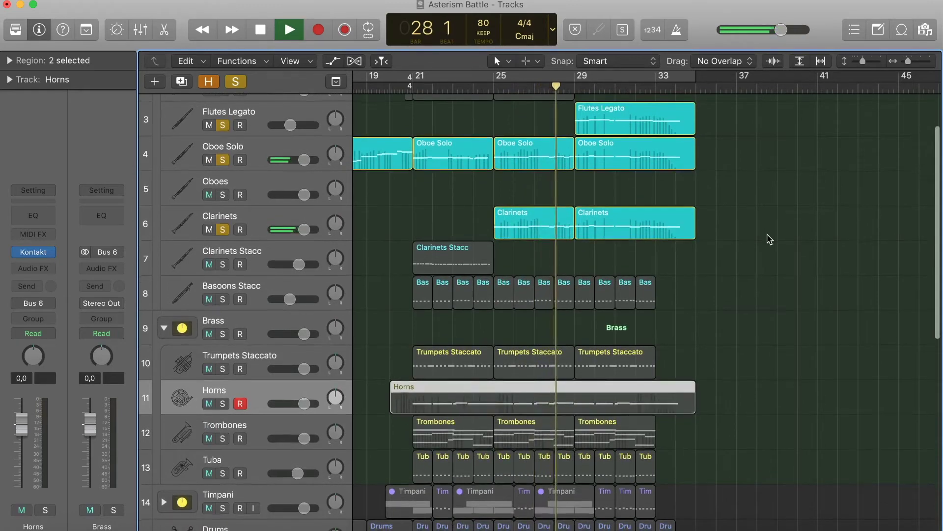
{"action": "scroll", "coordinate": [769, 239], "scroll_direction": "down", "scroll_amount": 5}
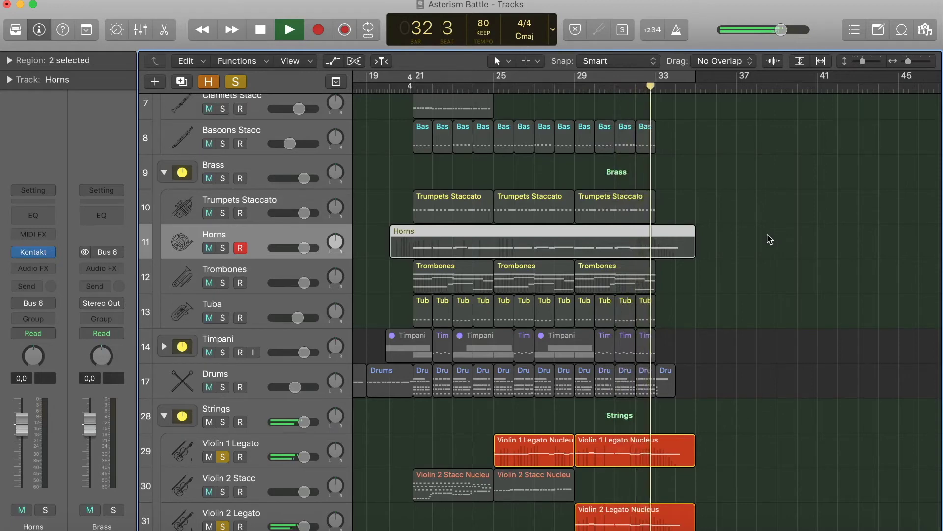
{"action": "key", "text": "space"}
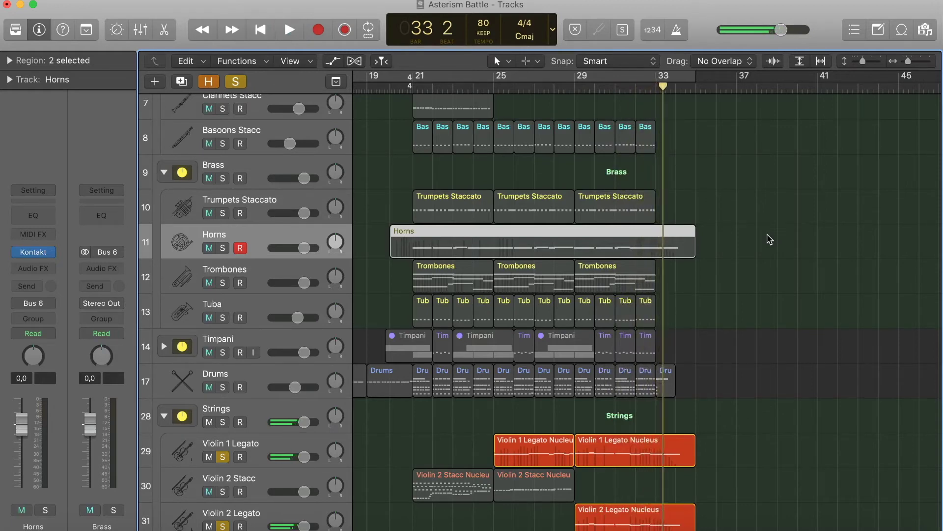
Clear the solo, unmute the Timpani stack and collapse it to one row
{"action": "left_click", "coordinate": [236, 82]}
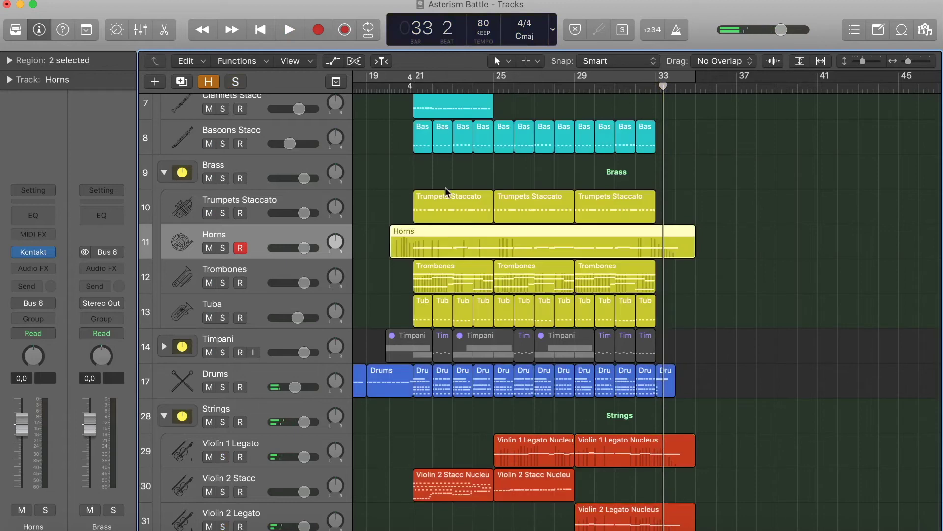
{"action": "scroll", "coordinate": [445, 188], "scroll_direction": "up", "scroll_amount": 5}
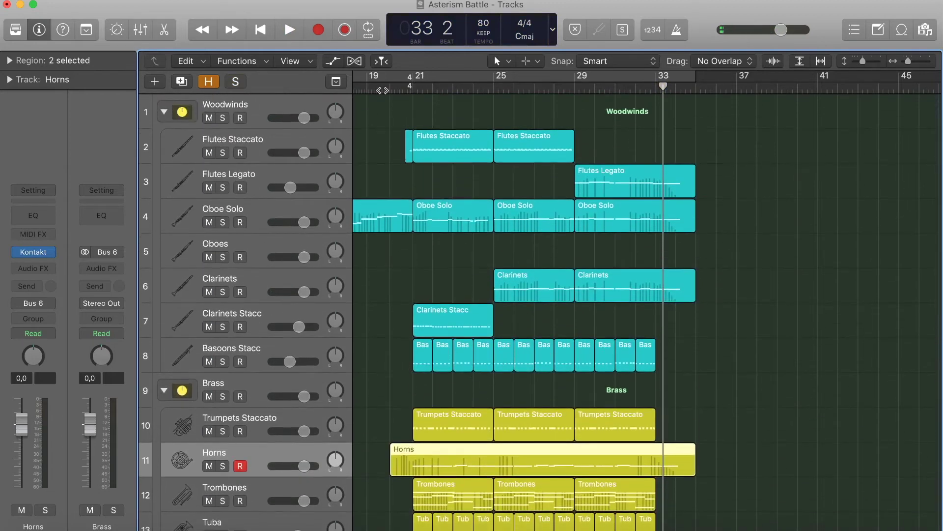
{"action": "scroll", "coordinate": [268, 334], "scroll_direction": "down", "scroll_amount": 4}
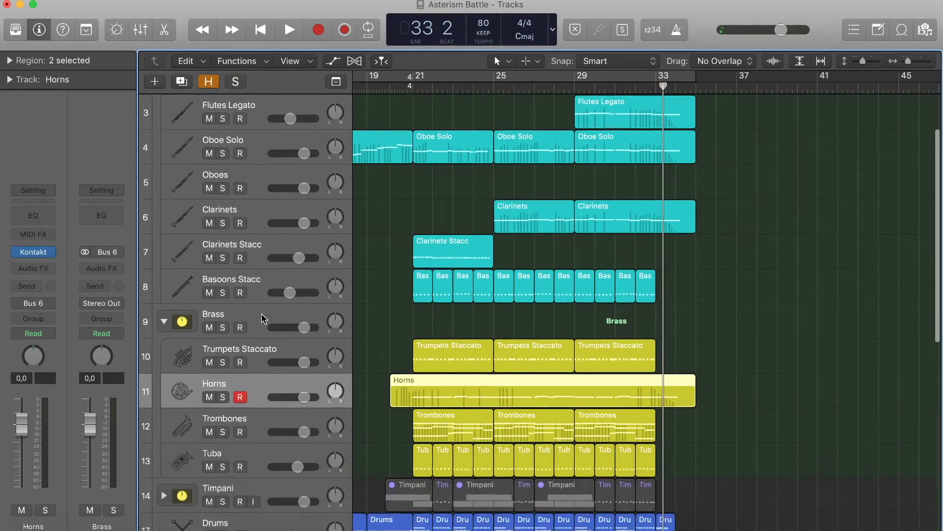
{"action": "scroll", "coordinate": [267, 392], "scroll_direction": "down", "scroll_amount": 2}
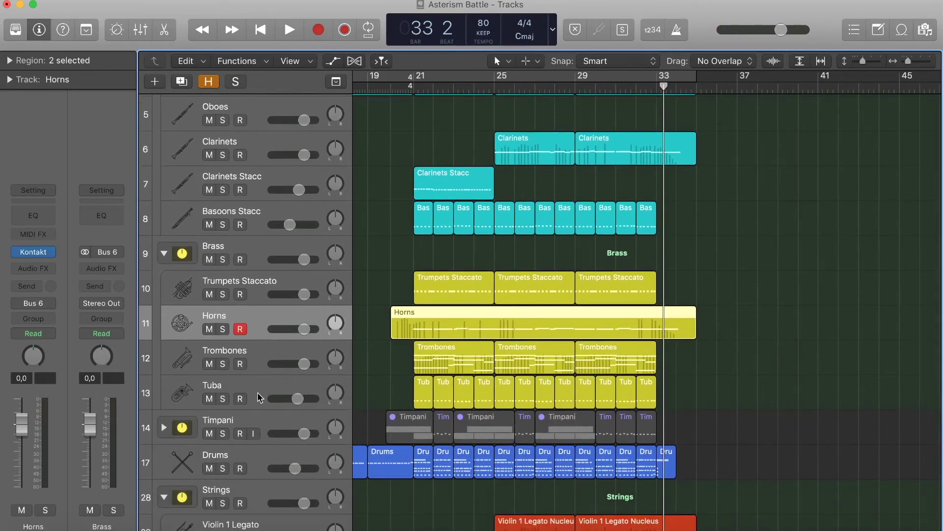
{"action": "scroll", "coordinate": [260, 397], "scroll_direction": "down", "scroll_amount": 4}
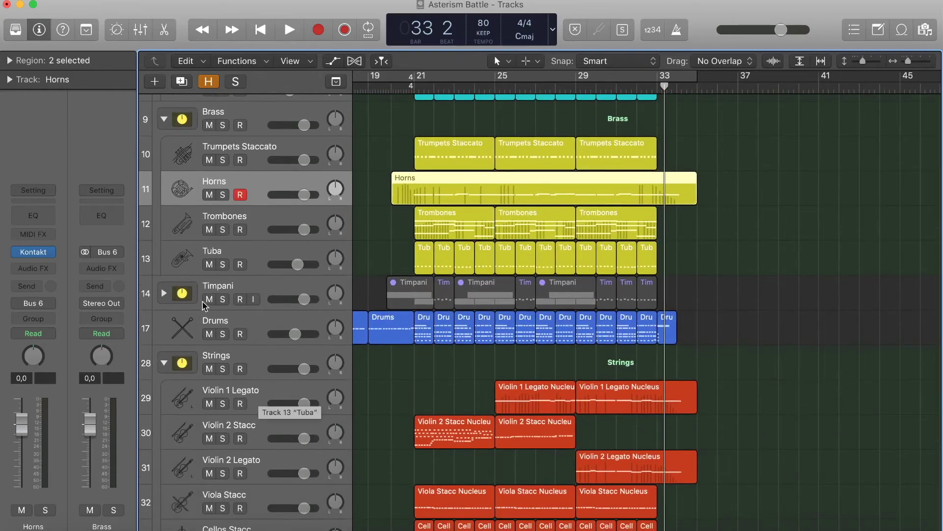
{"action": "left_click", "coordinate": [165, 293]}
{"action": "left_click", "coordinate": [160, 294]}
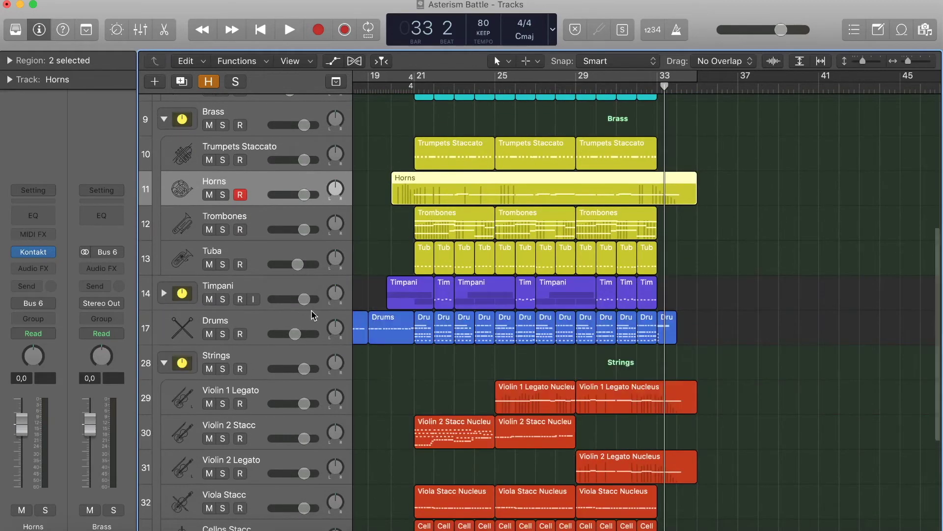
Restart playback of the full arrangement from bar 20
{"action": "scroll", "coordinate": [375, 431], "scroll_direction": "down", "scroll_amount": 1}
{"action": "scroll", "coordinate": [376, 431], "scroll_direction": "down", "scroll_amount": 2}
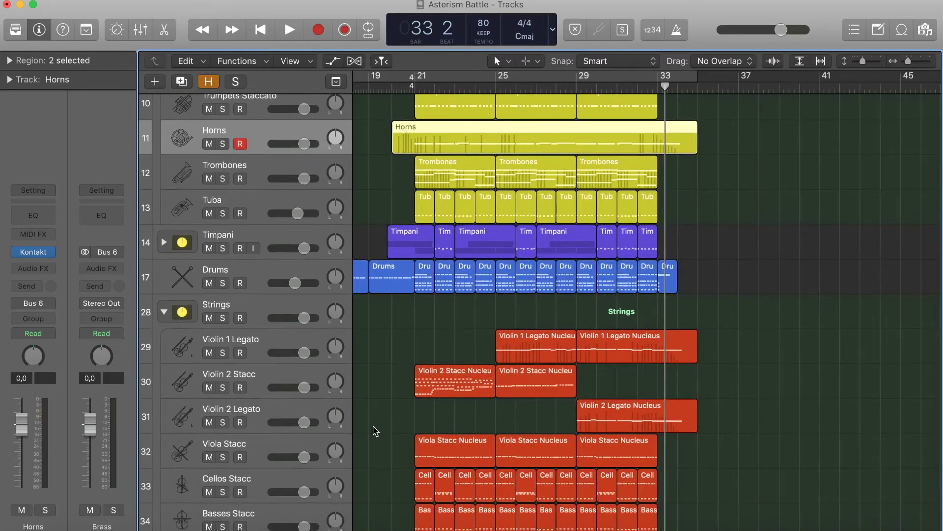
{"action": "scroll", "coordinate": [374, 431], "scroll_direction": "up", "scroll_amount": 2}
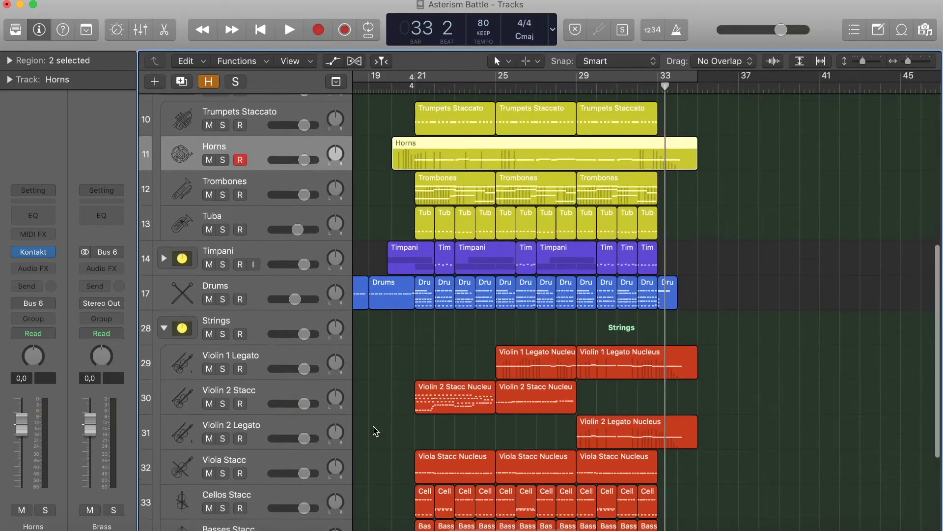
{"action": "key", "text": "shift+space"}
Turn on cycle mode while the arrangement plays from bar 20
{"action": "scroll", "coordinate": [449, 303], "scroll_direction": "down", "scroll_amount": 8}
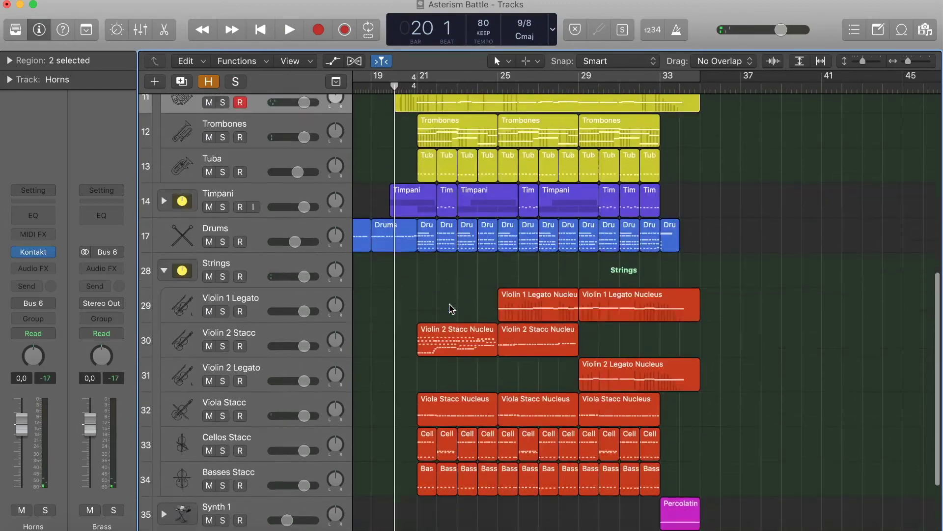
{"action": "scroll", "coordinate": [450, 308], "scroll_direction": "up", "scroll_amount": 6}
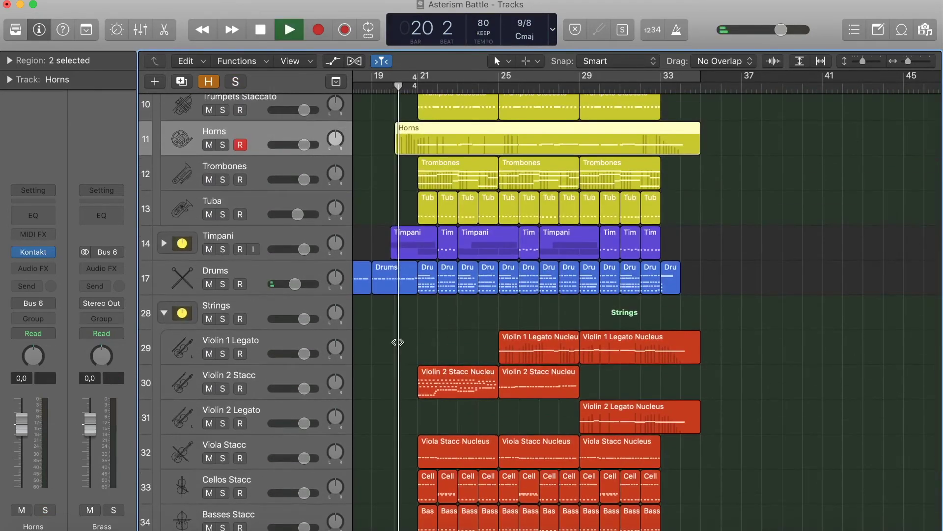
{"action": "scroll", "coordinate": [450, 311], "scroll_direction": "up", "scroll_amount": 1}
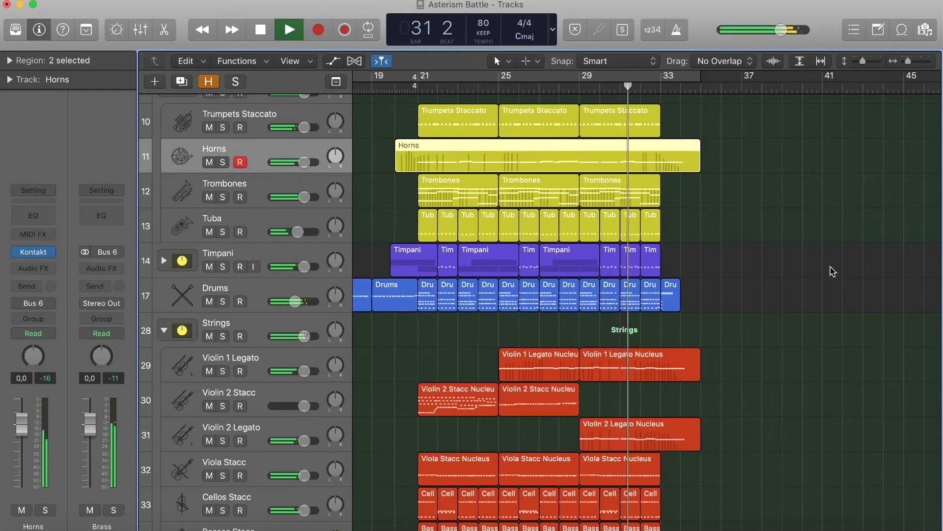
{"action": "scroll", "coordinate": [829, 270], "scroll_direction": "down", "scroll_amount": 3}
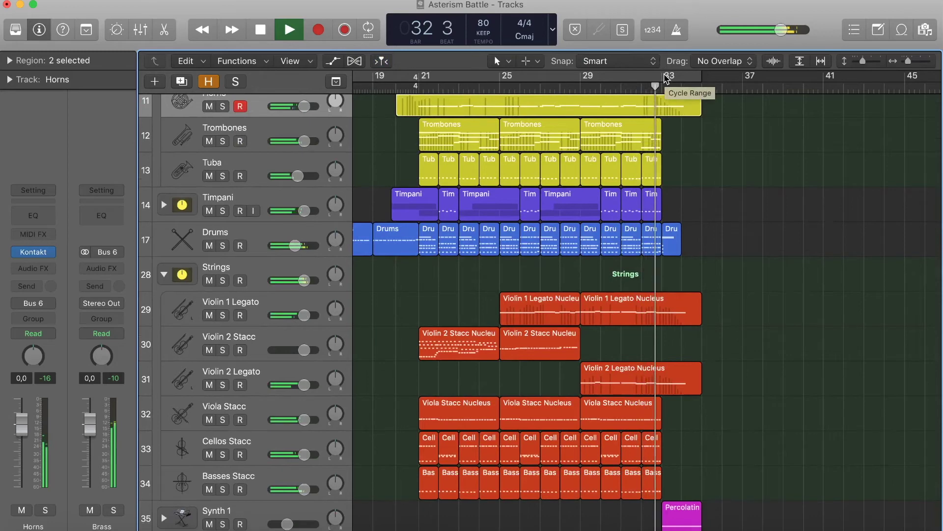
{"action": "left_click", "coordinate": [666, 79]}
{"action": "scroll", "coordinate": [803, 156], "scroll_direction": "down", "scroll_amount": 5}
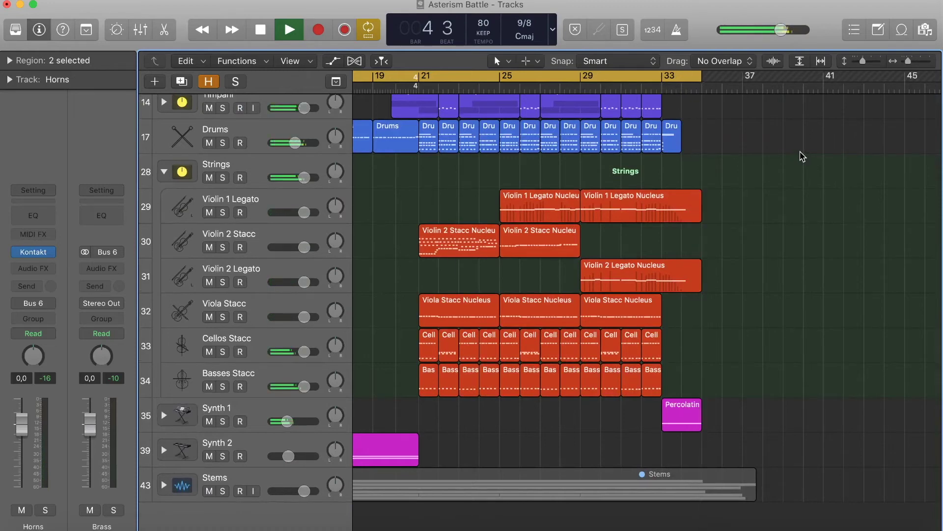
Extend the cycle range back to bar 1 and select the Percolating Suspense region on Synth 1
{"action": "scroll", "coordinate": [802, 156], "scroll_direction": "left", "scroll_amount": 5}
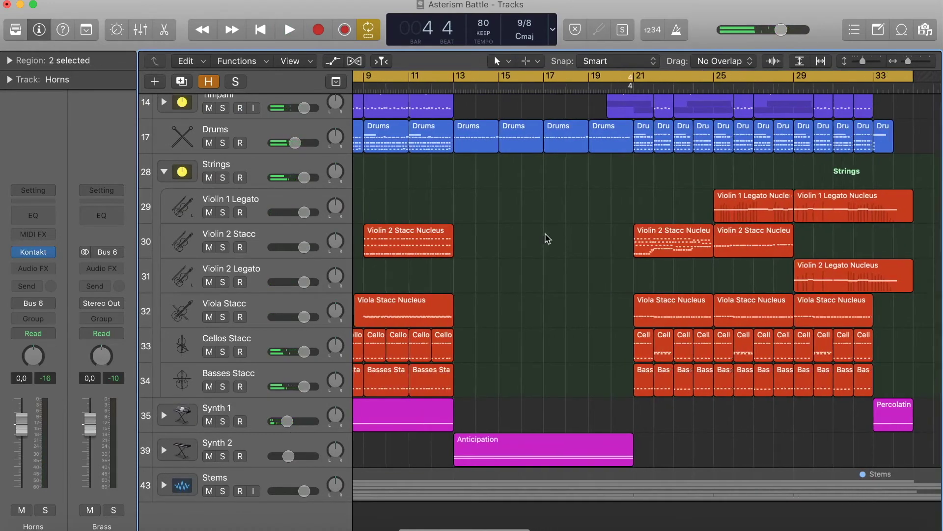
{"action": "scroll", "coordinate": [545, 236], "scroll_direction": "down", "scroll_amount": 5}
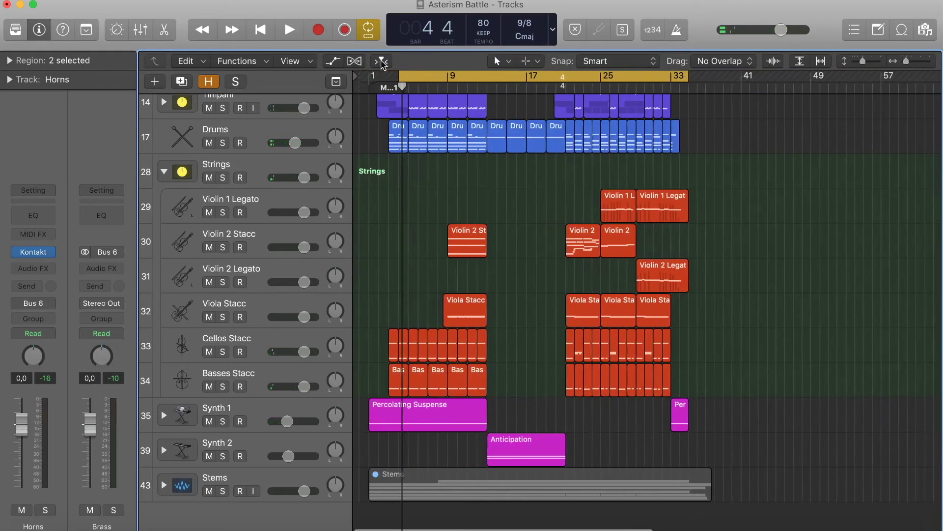
{"action": "left_click_drag", "start_coordinate": [401, 75], "coordinate": [370, 75]}
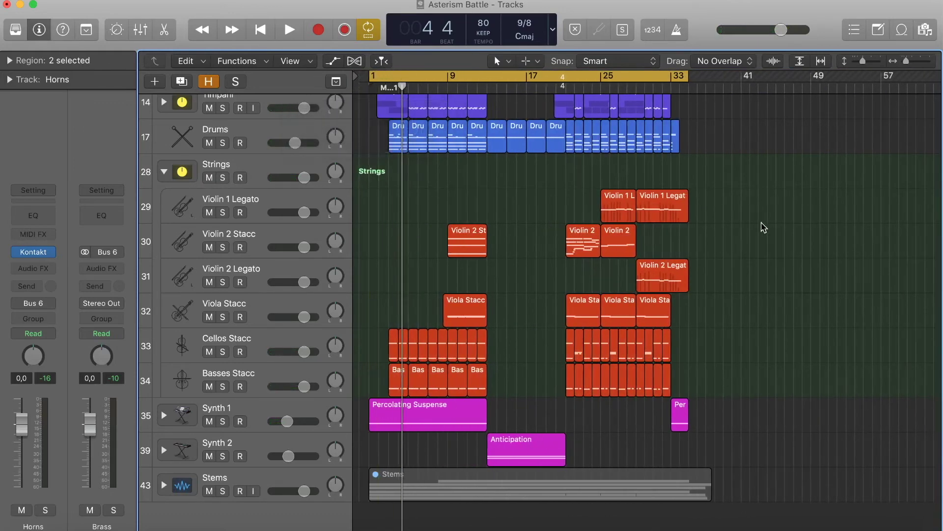
{"action": "left_click", "coordinate": [677, 417]}
{"action": "key", "text": "super+u"}
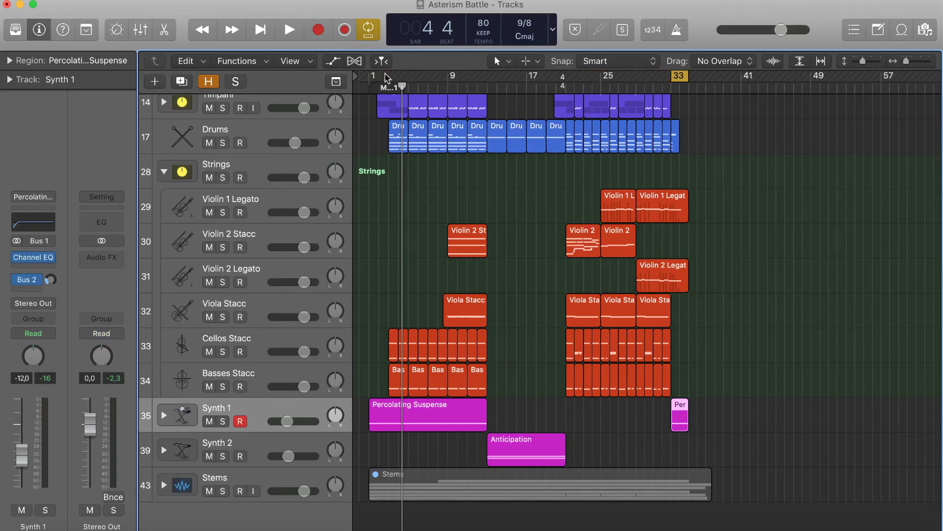
Set the cycle range to cover all regions (Cmd+U) and play from bar 1
{"action": "key", "text": "super+a"}
{"action": "key", "text": "super+u"}
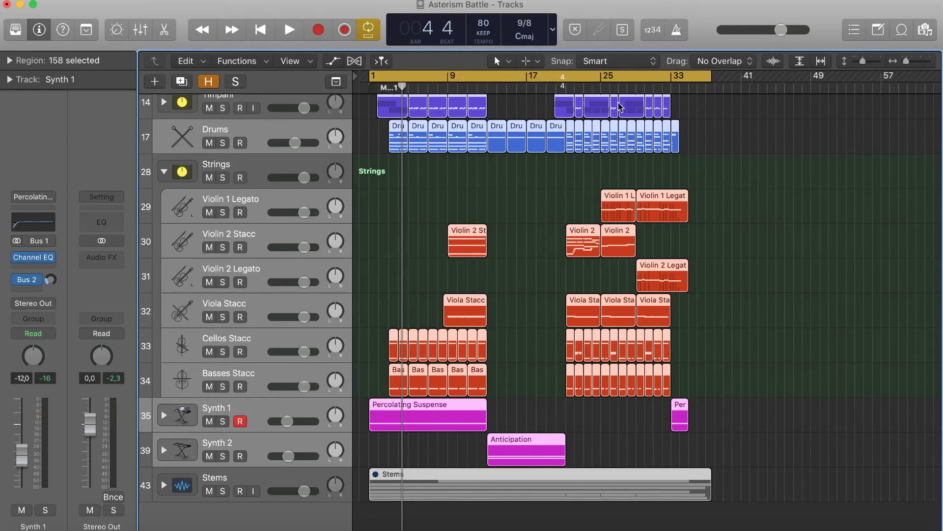
{"action": "key", "text": "Return"}
{"action": "key", "text": "space"}
Shorten the cycle to end near bar 34, stop playback, and collapse the Strings stack
{"action": "left_click", "coordinate": [674, 87]}
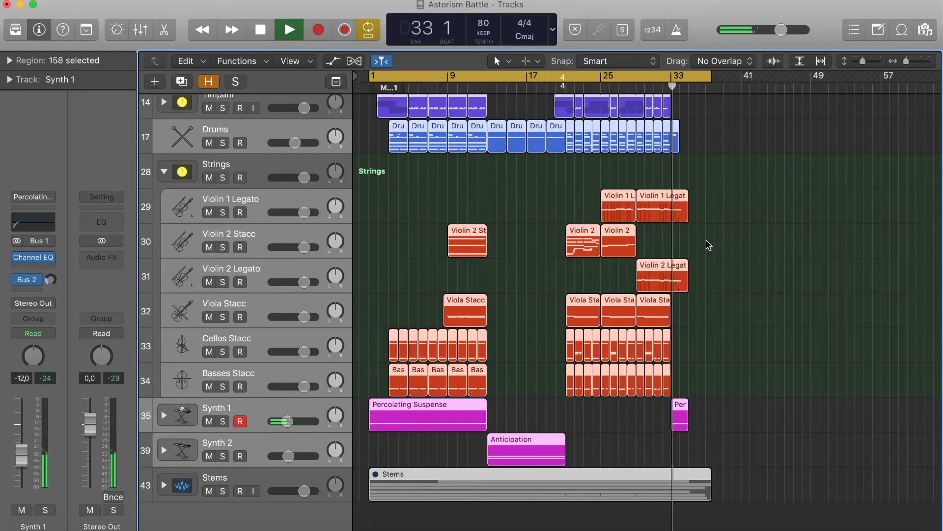
{"action": "left_click_drag", "start_coordinate": [708, 76], "coordinate": [688, 76]}
{"action": "left_click", "coordinate": [667, 79]}
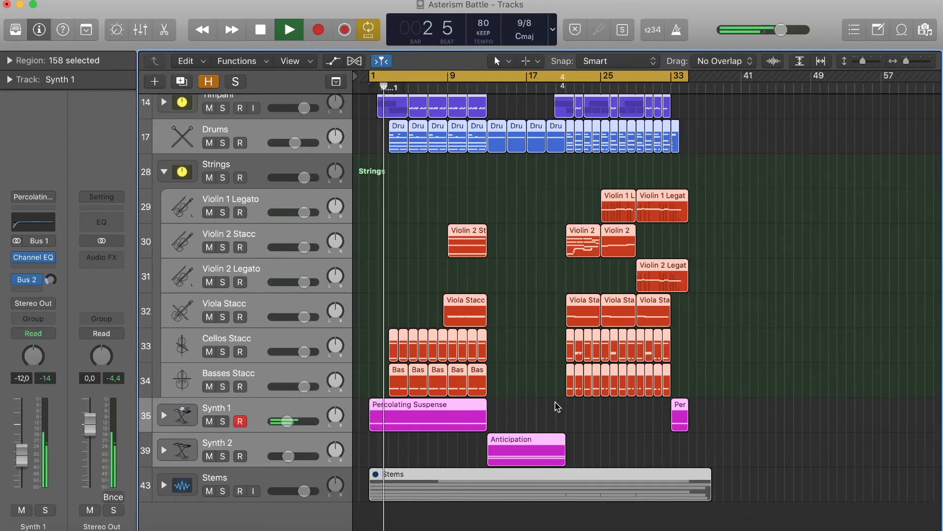
{"action": "key", "text": "space"}
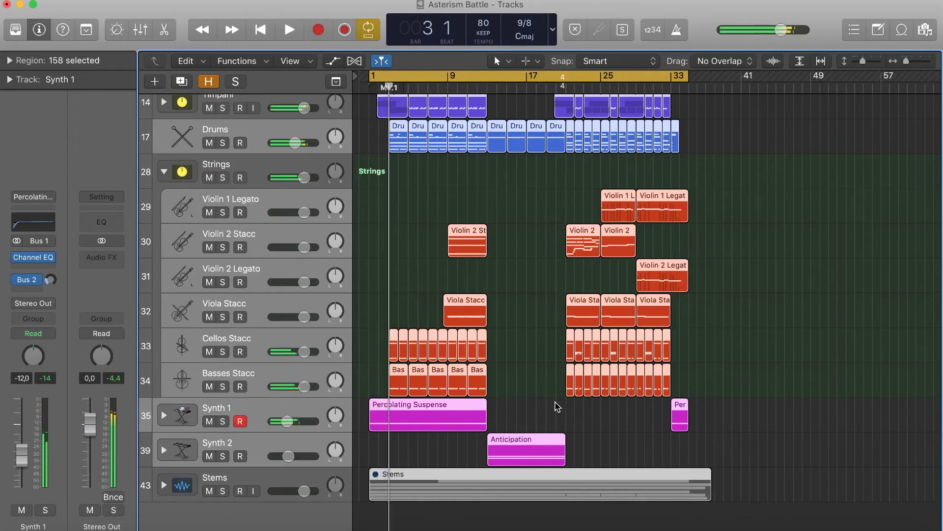
{"action": "left_click", "coordinate": [171, 171]}
Collapse the Brass, Woodwinds, Timpani and Strings stacks, deselect all regions and turn Cycle off
{"action": "left_click", "coordinate": [167, 136]}
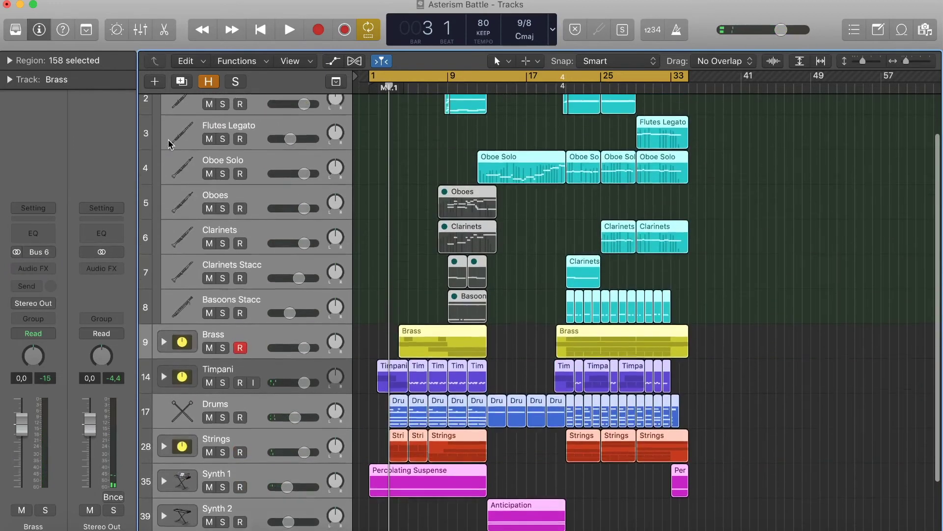
{"action": "left_click", "coordinate": [164, 113]}
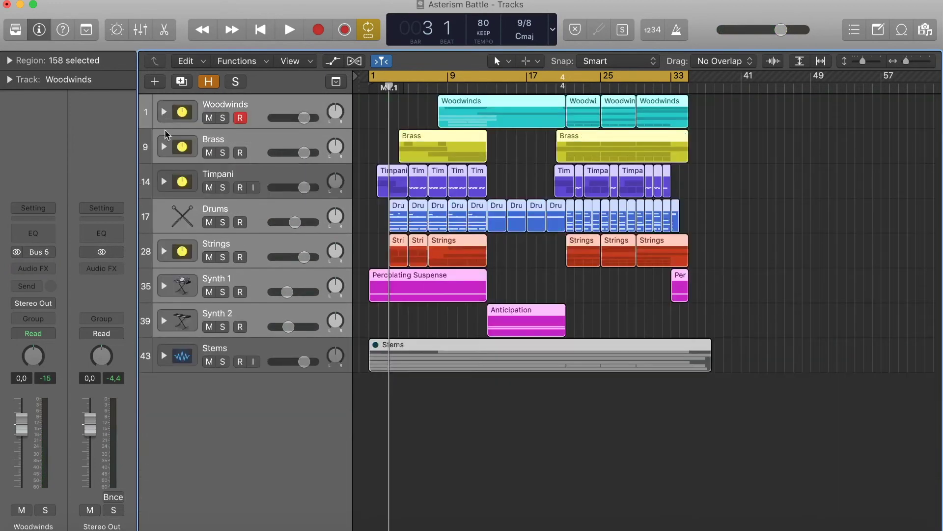
{"action": "left_click", "coordinate": [164, 181]}
{"action": "left_click", "coordinate": [164, 182]}
{"action": "left_click", "coordinate": [165, 252]}
{"action": "left_click", "coordinate": [165, 252]}
{"action": "left_click", "coordinate": [462, 454]}
{"action": "left_click", "coordinate": [397, 77]}
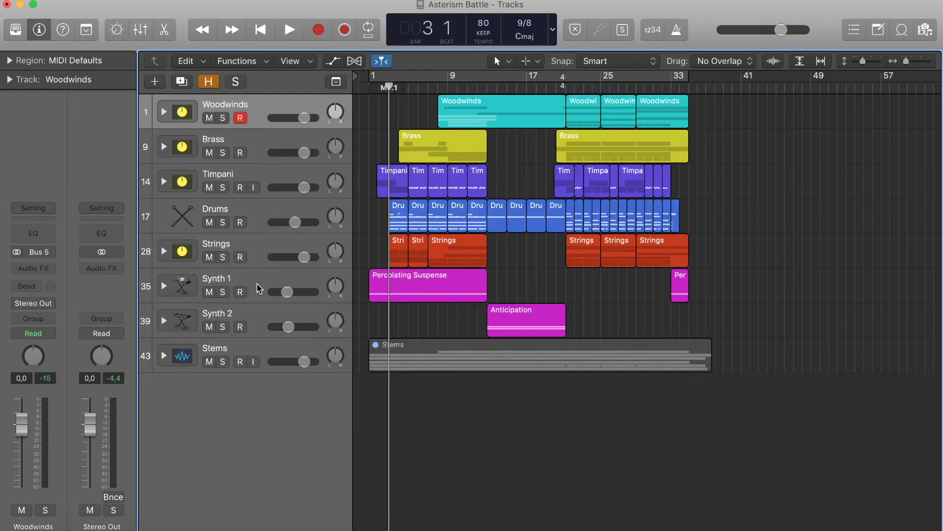
Select the Stems, Synth 2, Synth 1 and finally the Strings track
{"action": "left_click", "coordinate": [241, 351]}
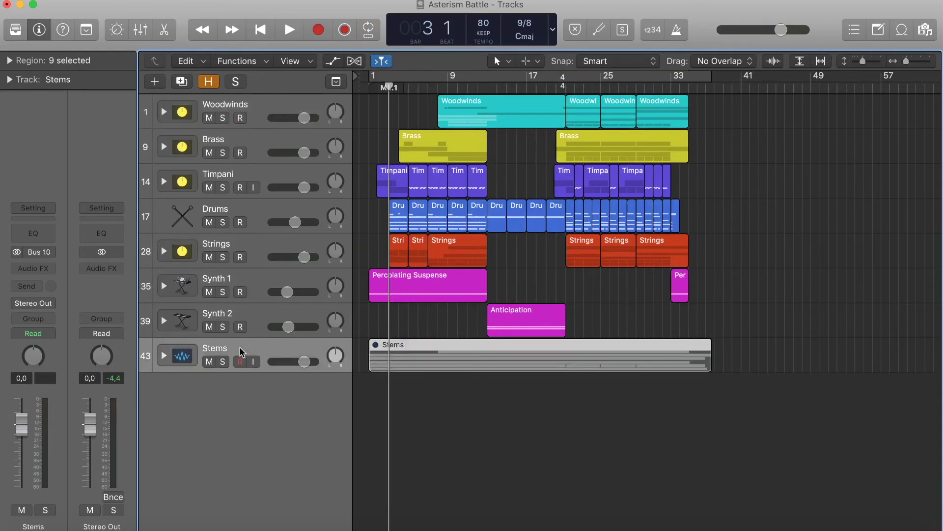
{"action": "left_click", "coordinate": [241, 318]}
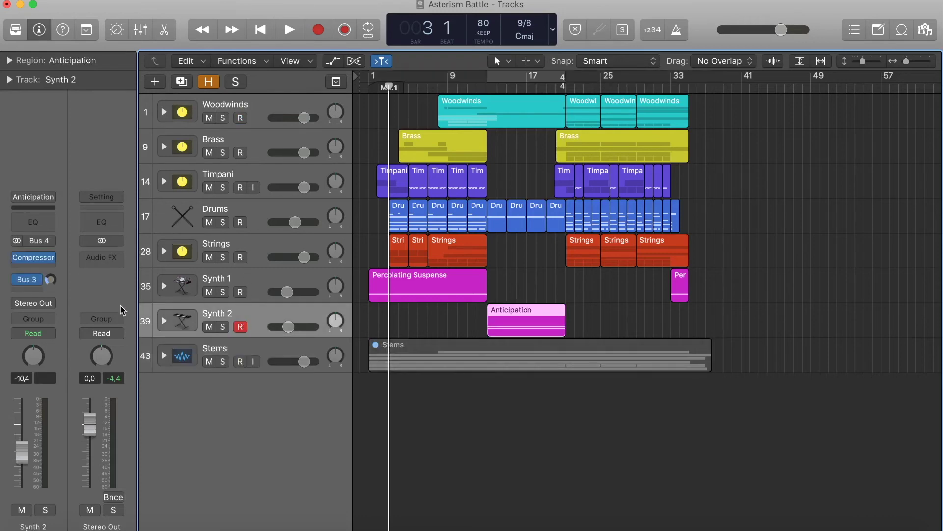
{"action": "left_click", "coordinate": [227, 286]}
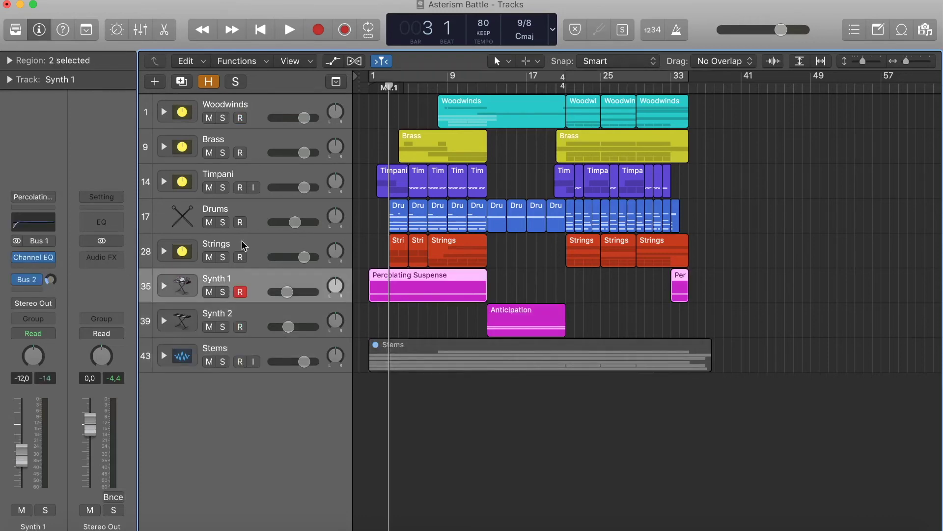
{"action": "left_click", "coordinate": [163, 255]}
Leave the Strings output on Stereo Out after checking its output choices, then bring up UAD Console
{"action": "left_click", "coordinate": [48, 304]}
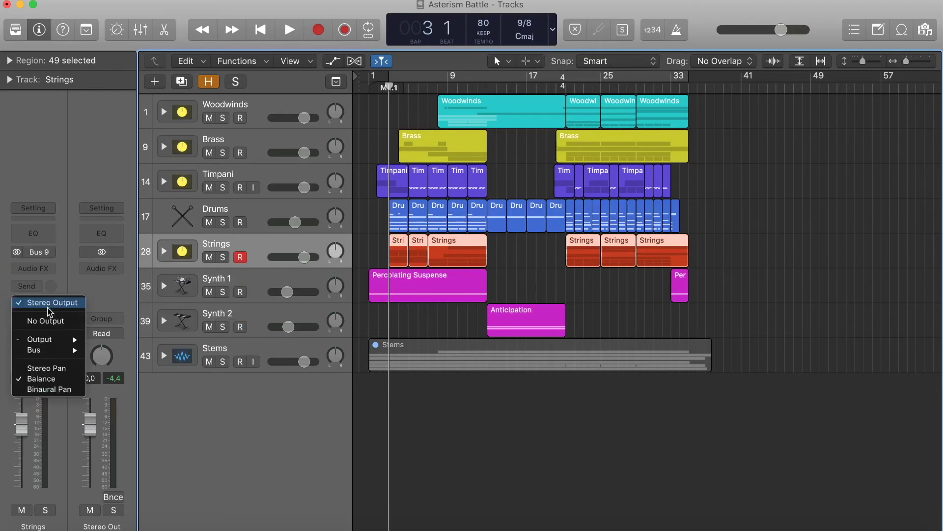
{"action": "mouse_move", "coordinate": [53, 344]}
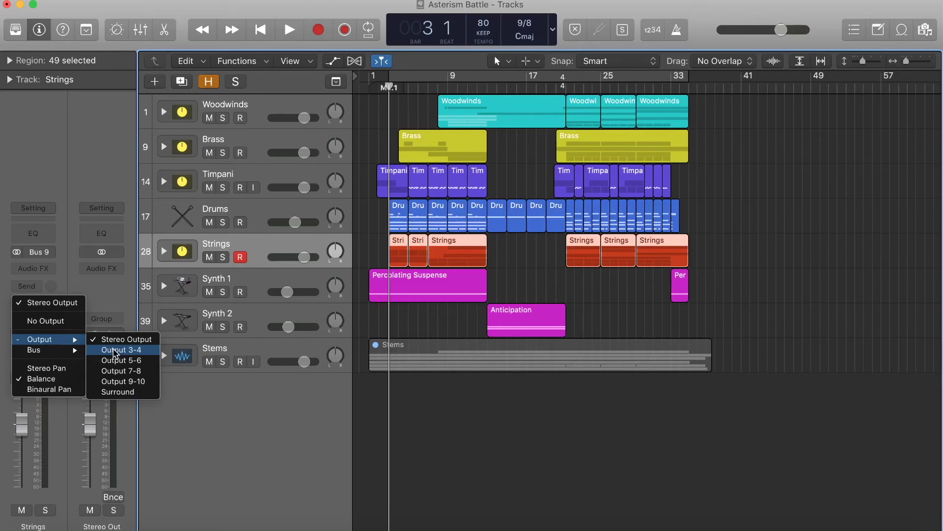
{"action": "left_click", "coordinate": [118, 298]}
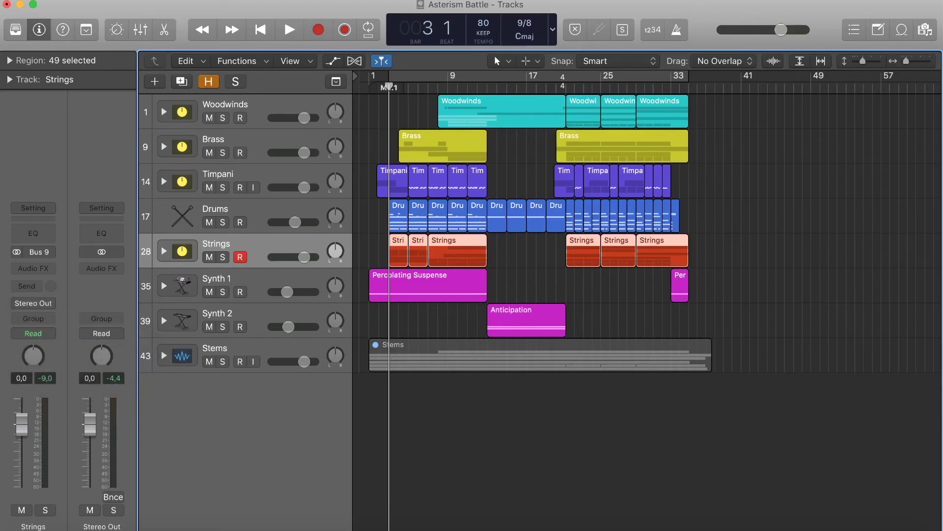
{"action": "left_click", "coordinate": [657, 527]}
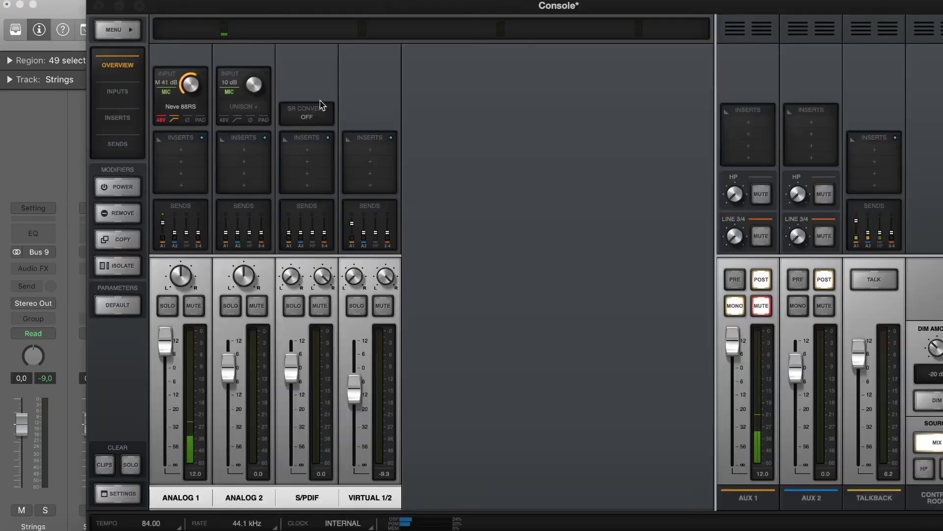
Reposition the Console mixer to see Logic's expanded Stems tracks behind it, then close Console
{"action": "left_click_drag", "start_coordinate": [378, 16], "coordinate": [330, 14]}
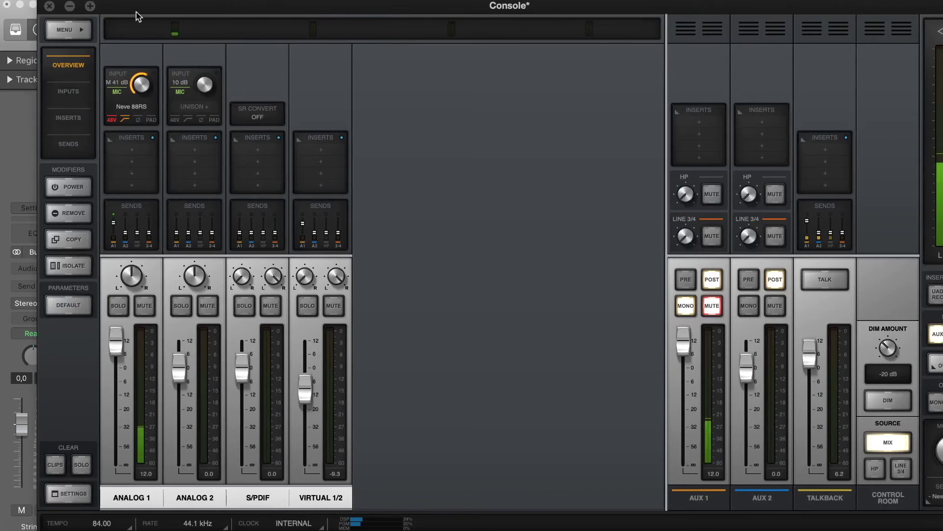
{"action": "left_click_drag", "start_coordinate": [172, 15], "coordinate": [563, 43]}
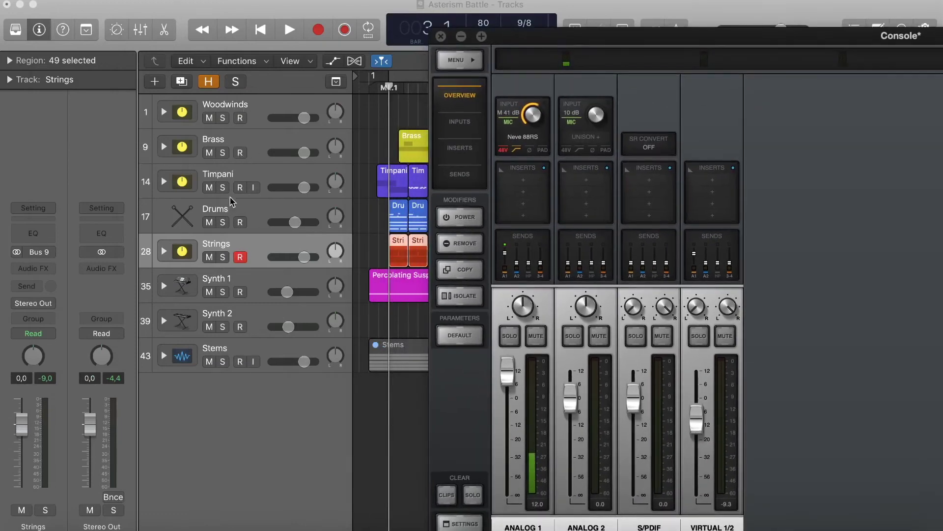
{"action": "left_click_drag", "start_coordinate": [581, 37], "coordinate": [427, 7]}
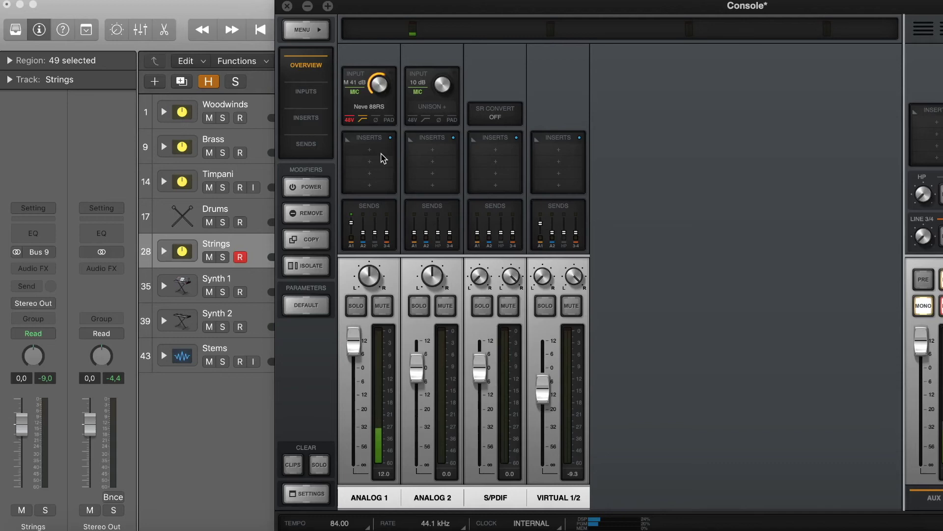
{"action": "left_click", "coordinate": [287, 7]}
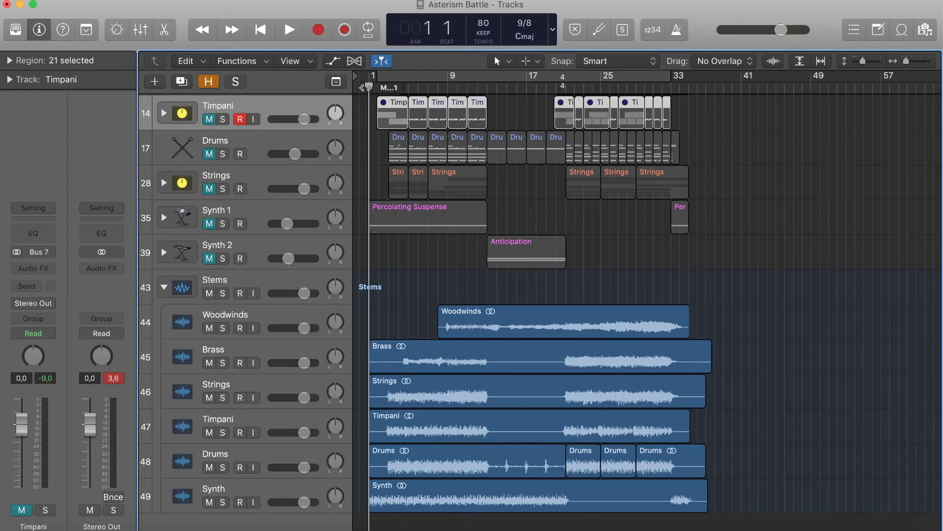
Play the stems, set the Stems folder volume to exactly -4 dB, and restart playback
{"action": "key", "text": "space"}
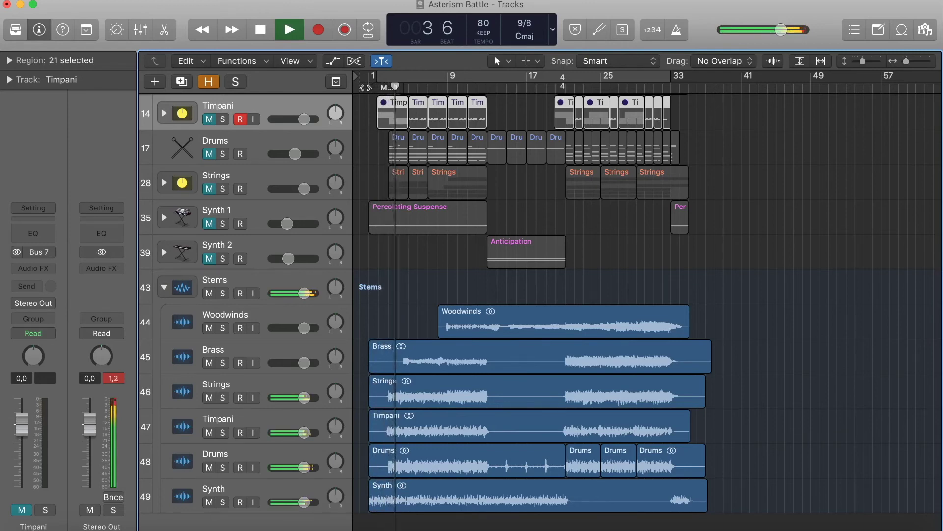
{"action": "left_click_drag", "start_coordinate": [304, 293], "coordinate": [296, 294]}
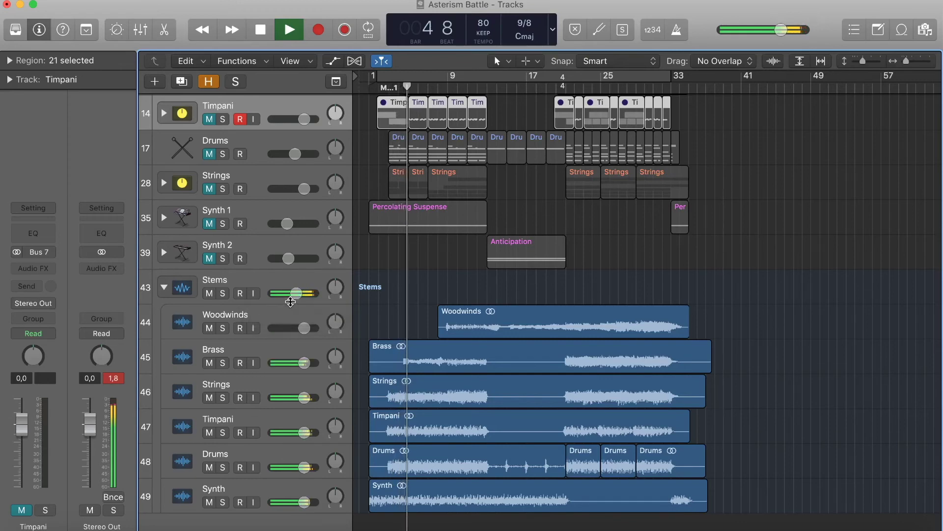
{"action": "double_click", "coordinate": [299, 295]}
{"action": "type", "text": "-4"}
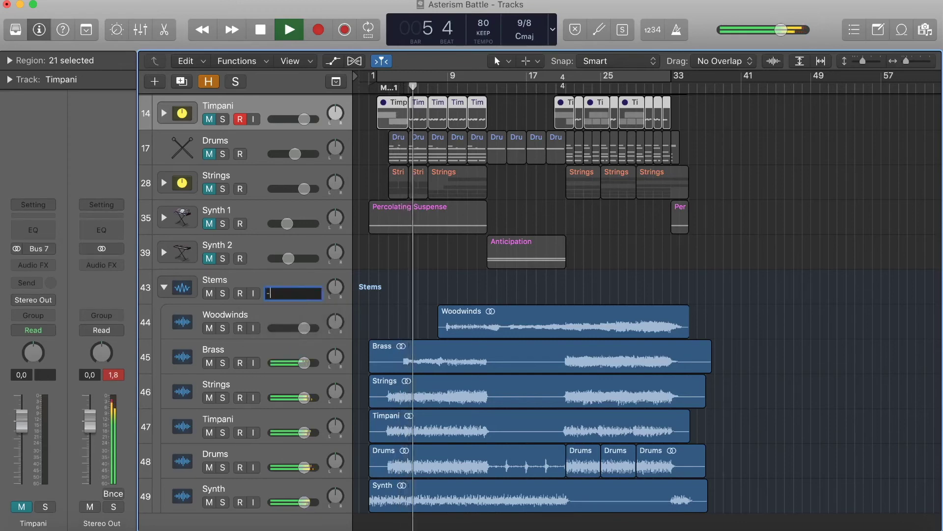
{"action": "key", "text": "Return"}
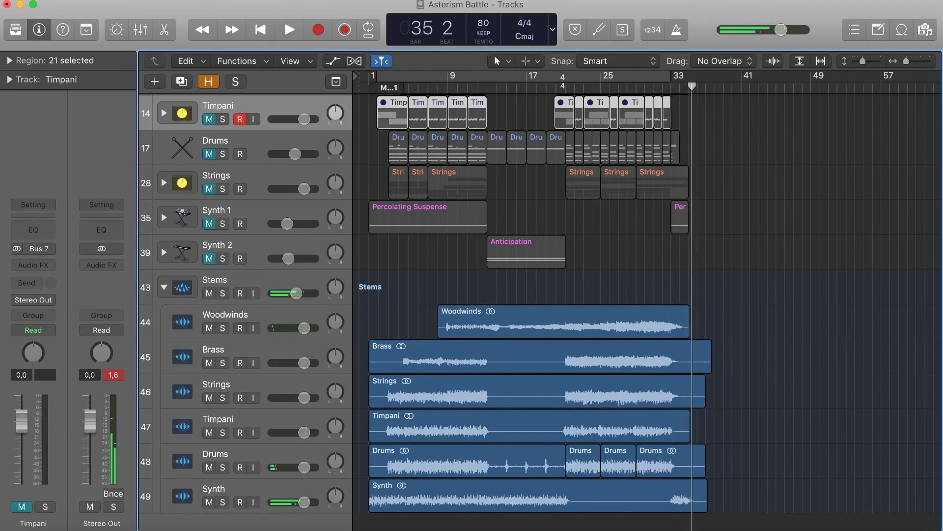
{"action": "key", "text": "space"}
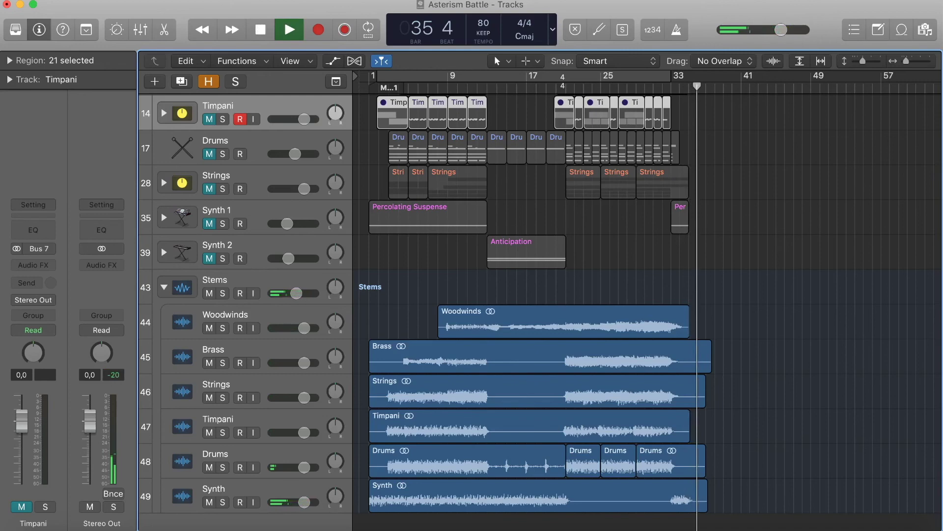
Stop playback, select all regions and zoom out to show the whole Asterism Battle arrangement
{"action": "key", "text": "space"}
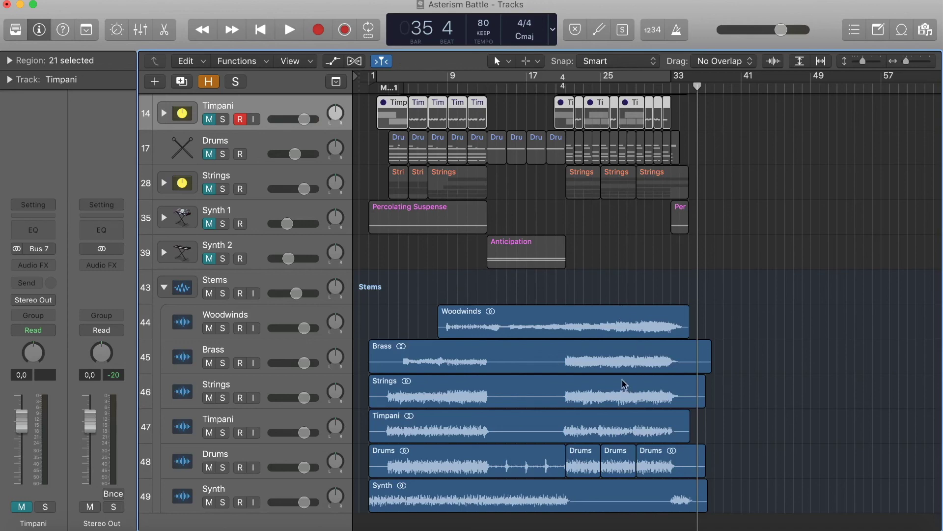
{"action": "scroll", "coordinate": [622, 384], "scroll_direction": "down", "scroll_amount": 1}
{"action": "key", "text": "z"}
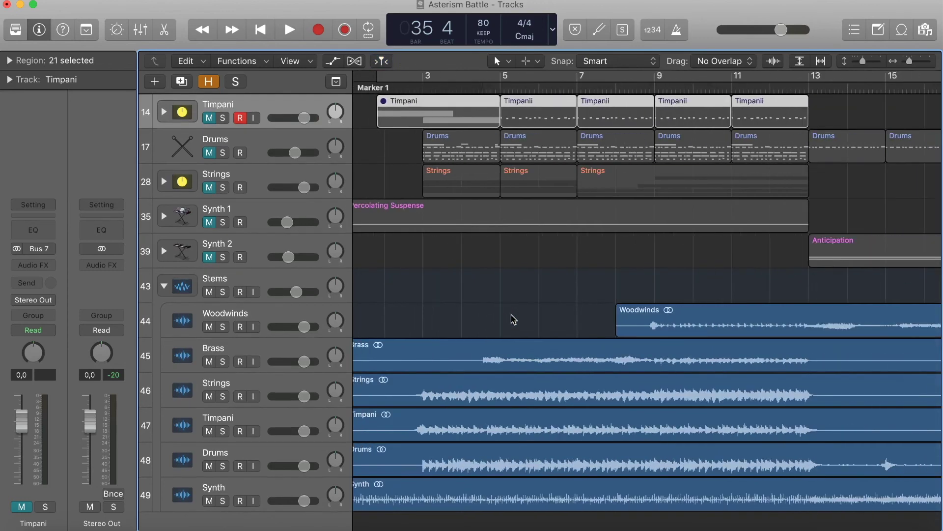
{"action": "key", "text": "super+a"}
{"action": "key", "text": "super+Left"}
{"action": "key", "text": "super+Left"}
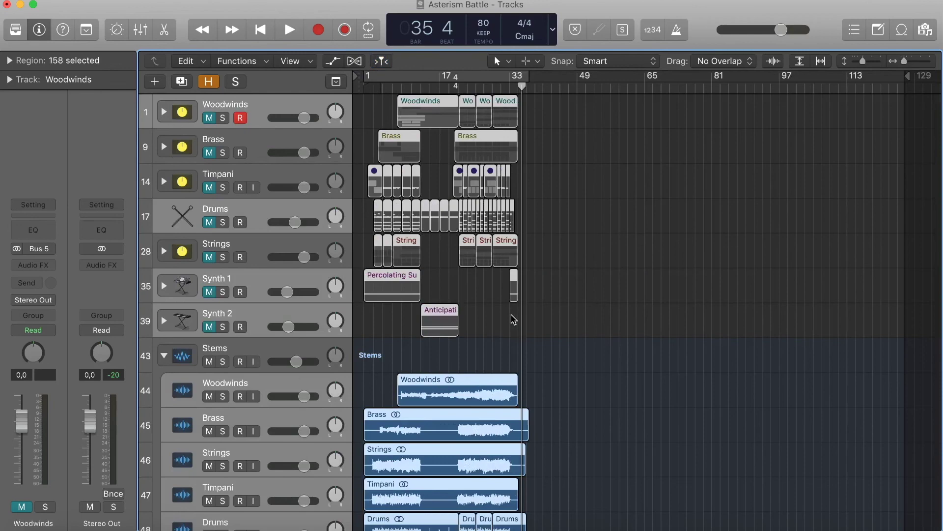